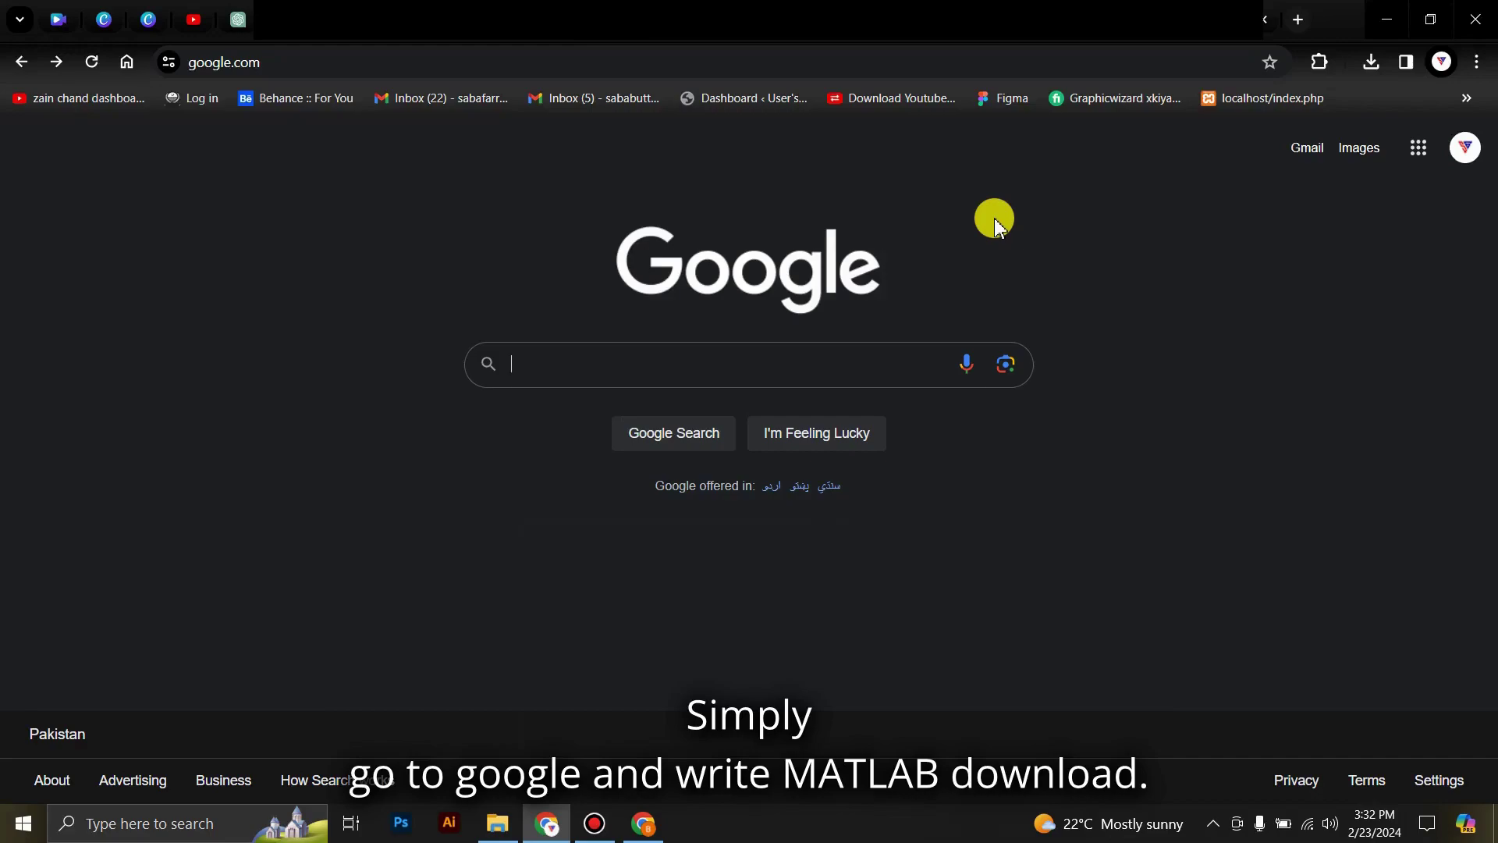
Step: Pick the first Google suggestion to search for 'matlab download'
key(Down)
key(Return)
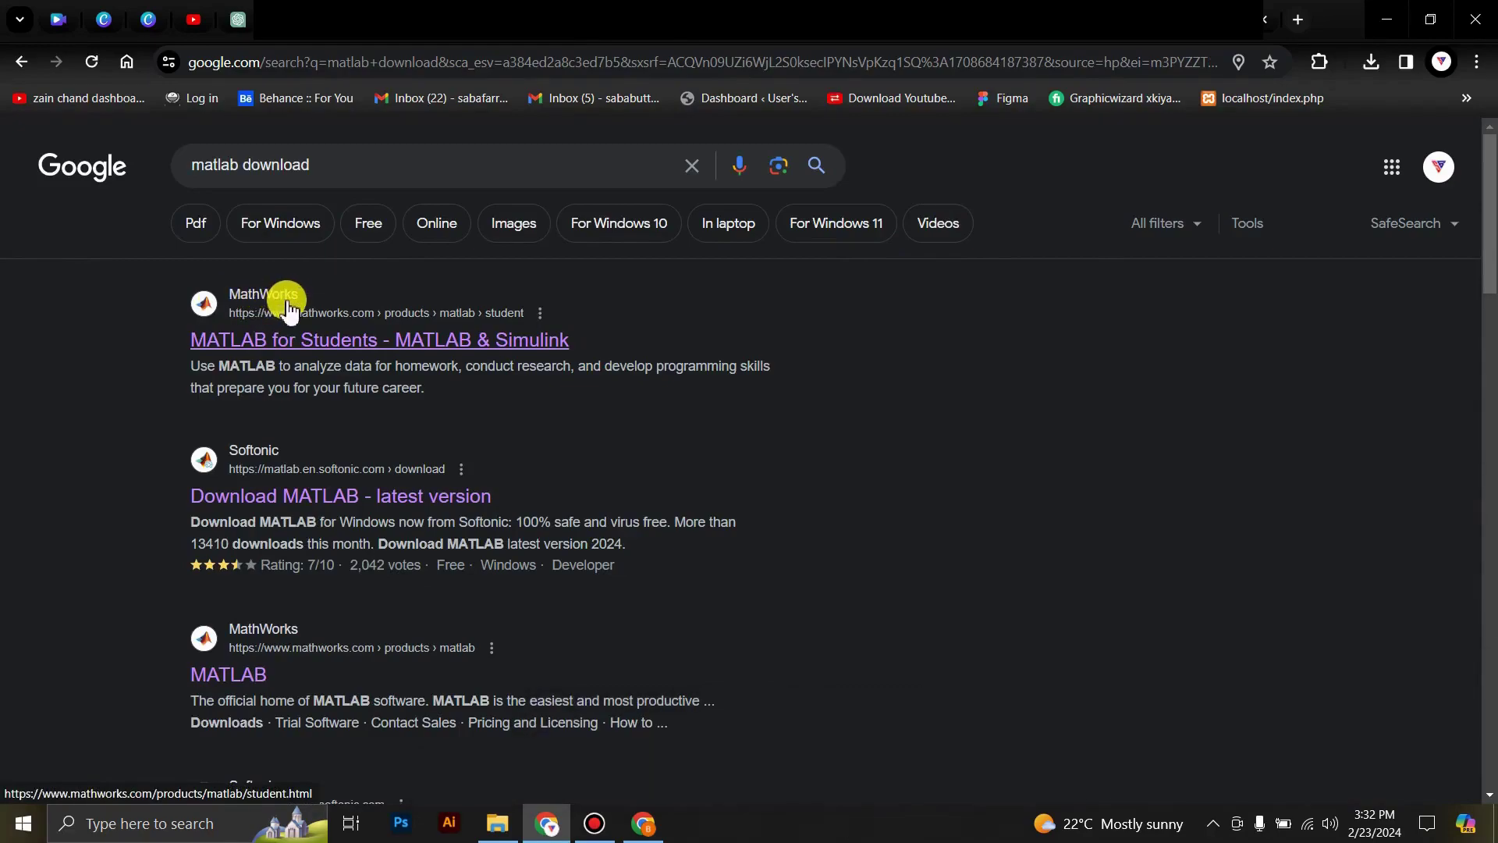
Step: Open the MATLAB for Students result, go to the MATLAB home page via the apps menu, then Sign In
click(260, 344)
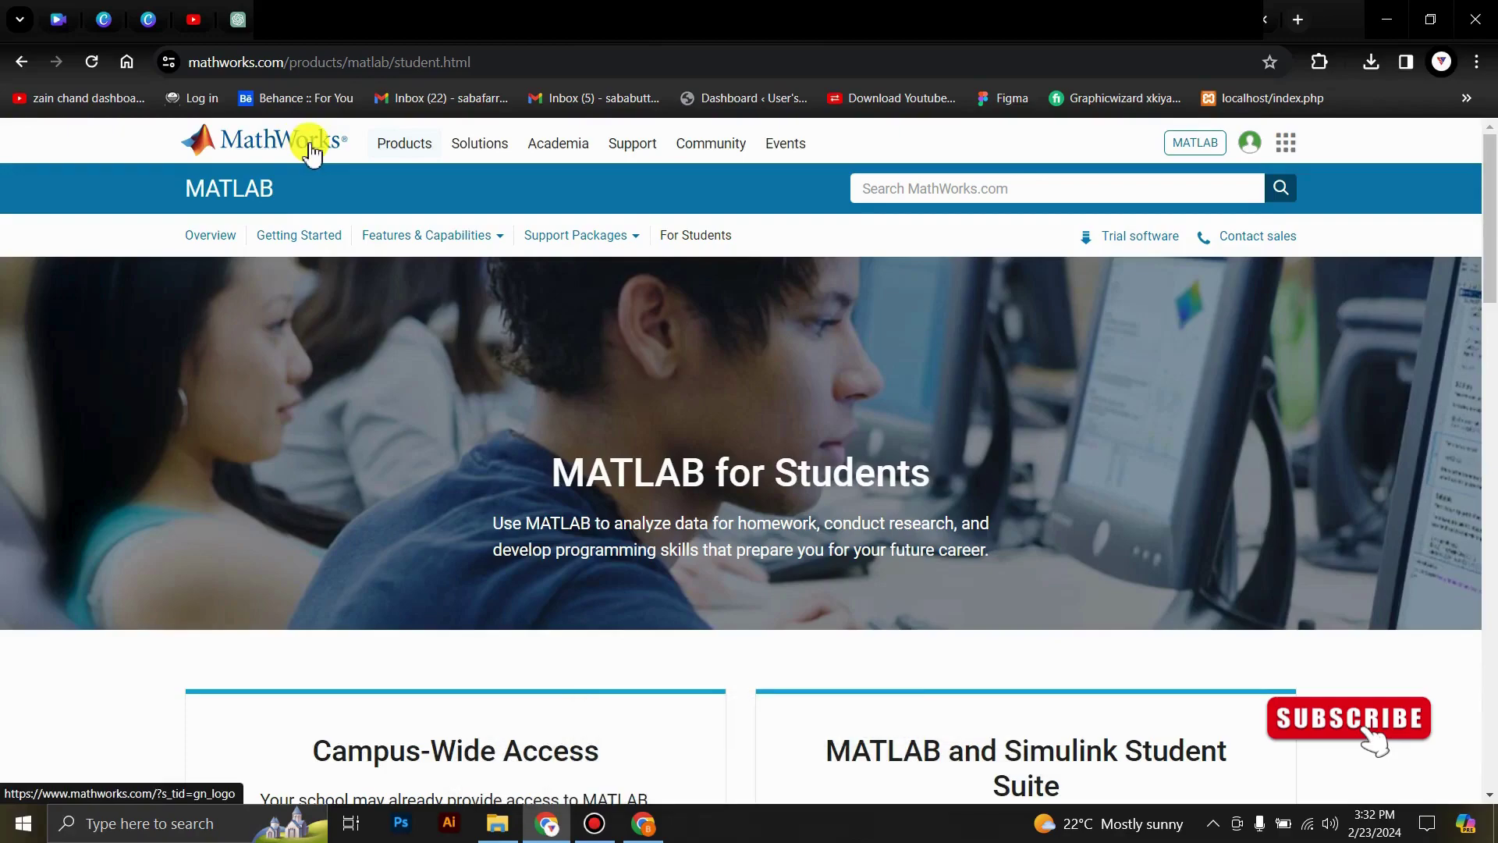
click(1289, 149)
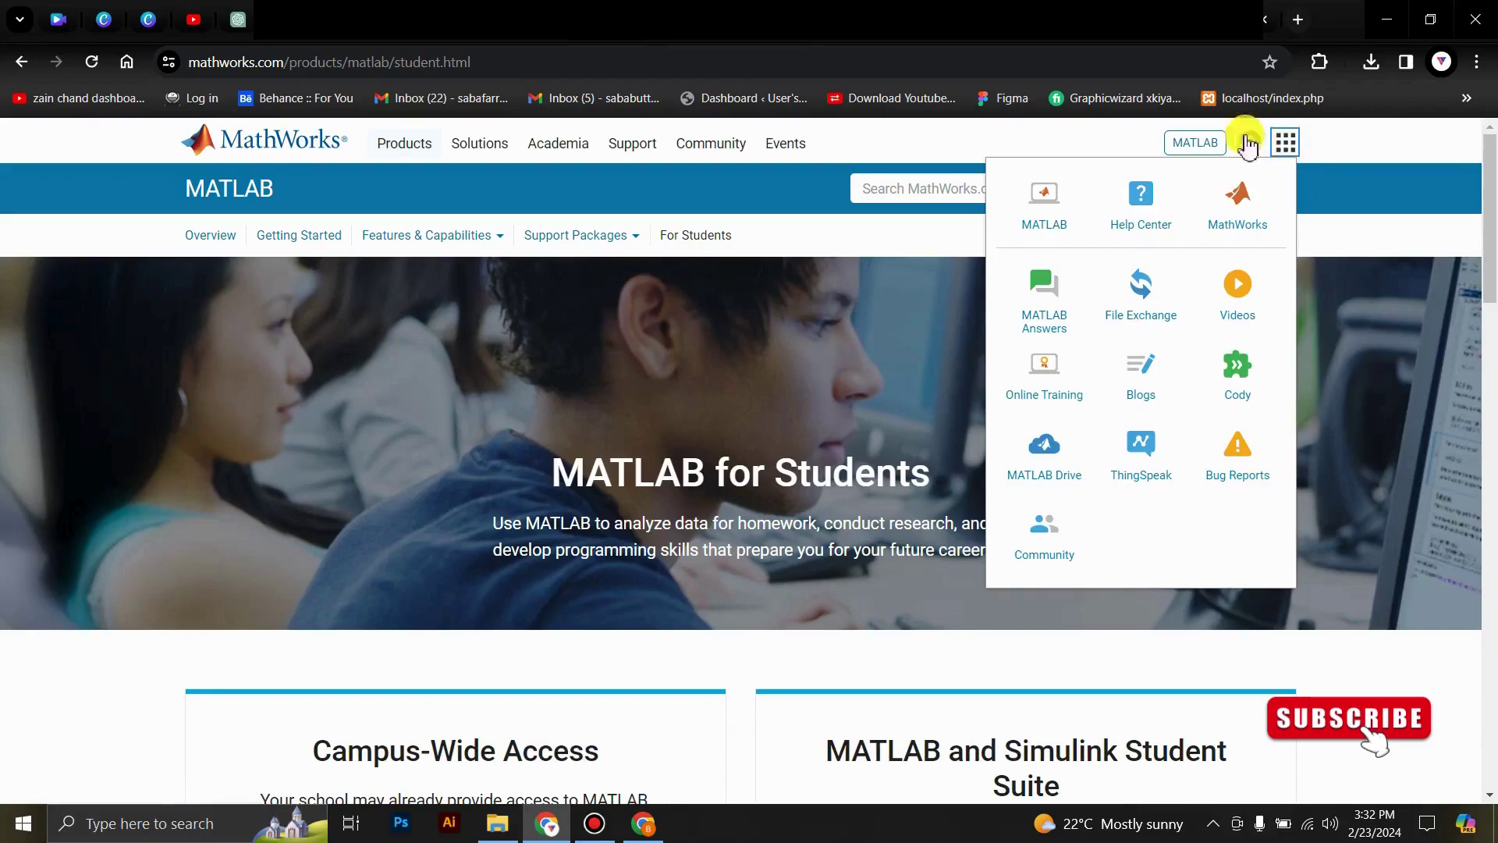
click(1054, 207)
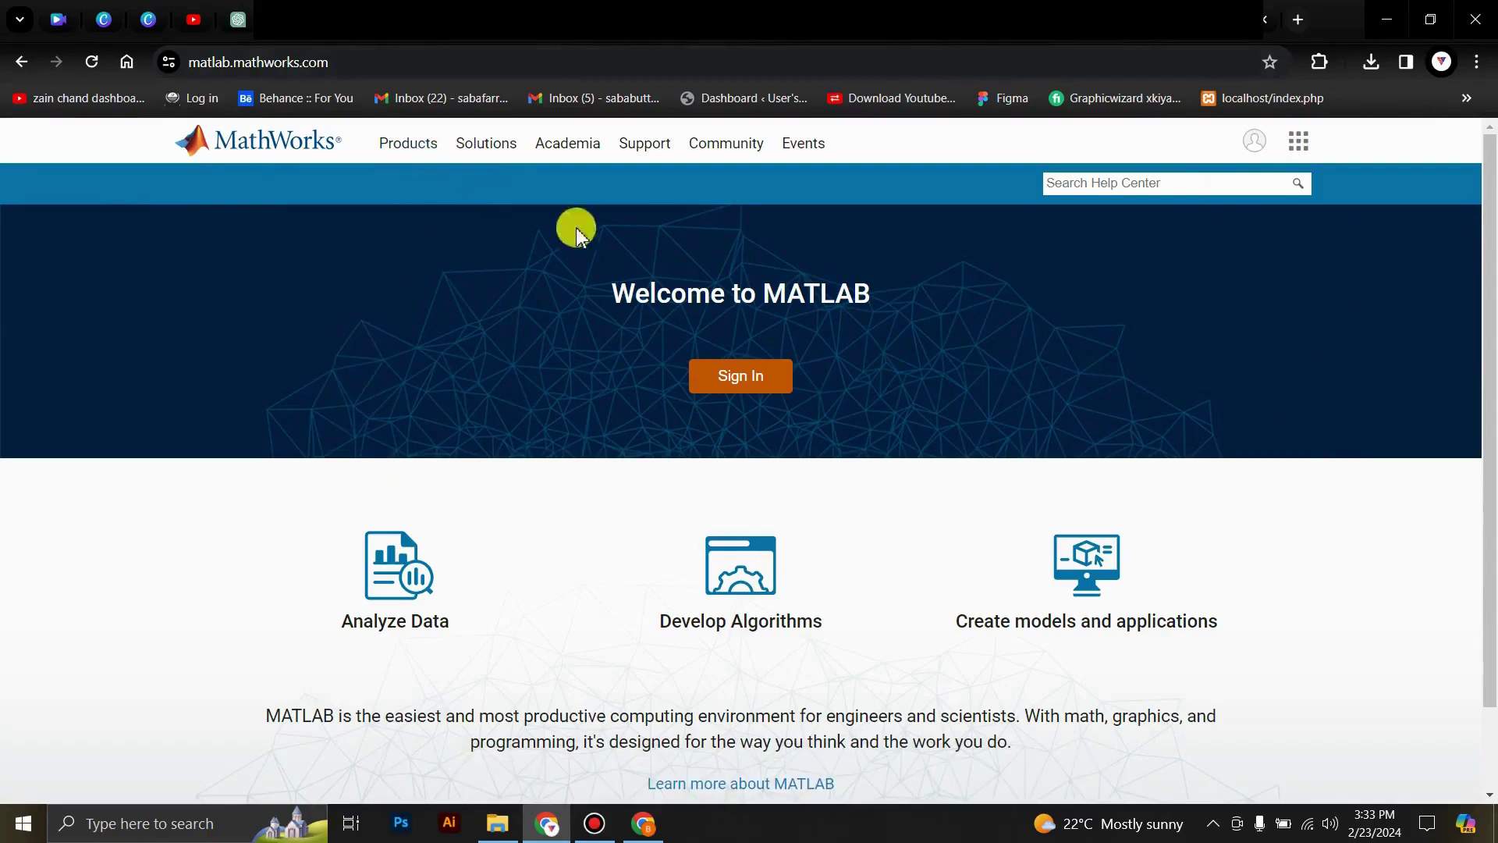
click(746, 380)
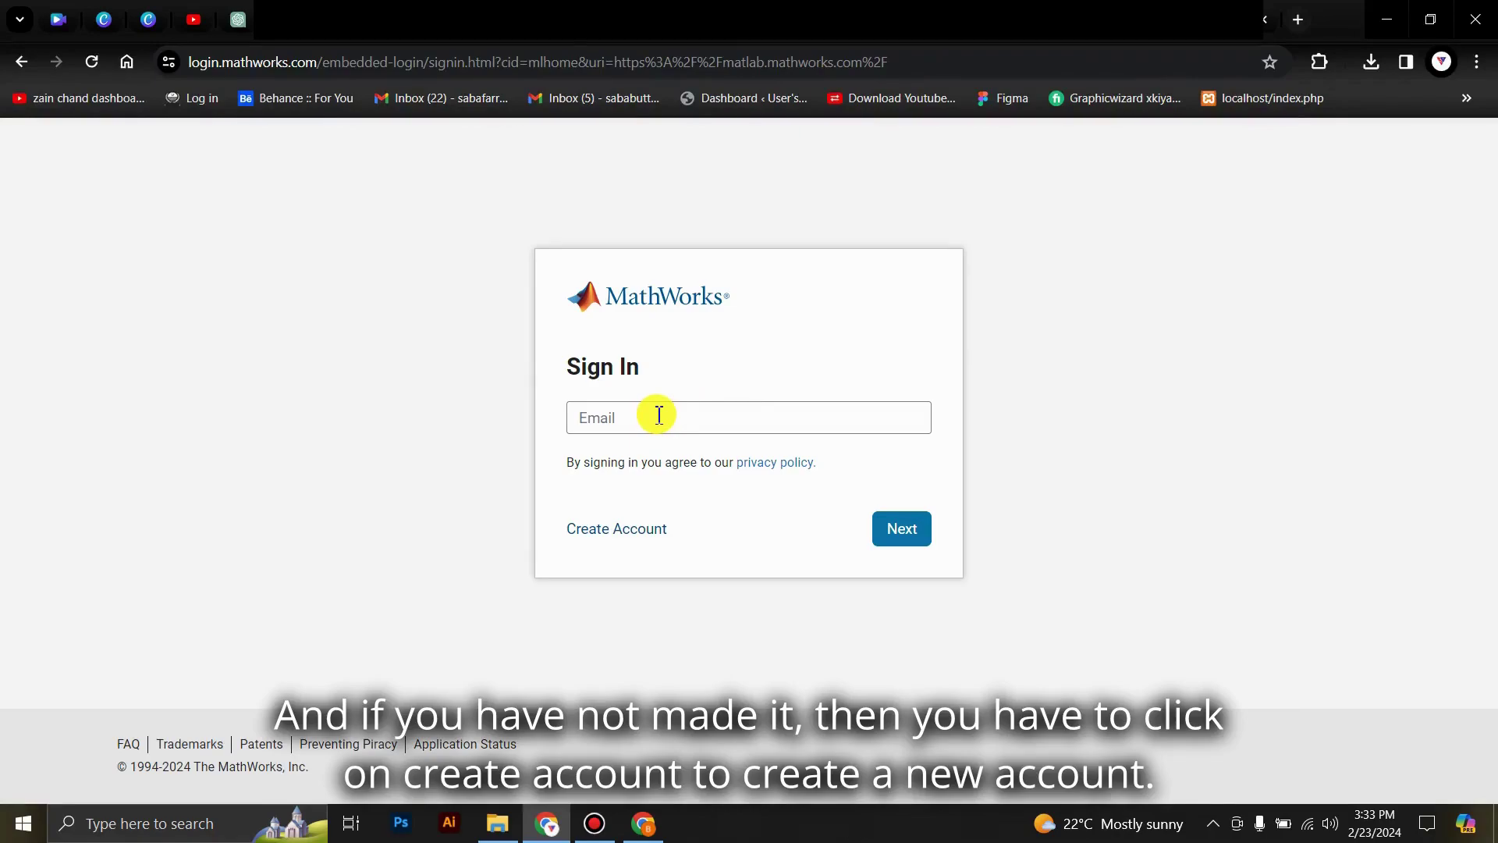
Step: Create a MathWorks account with the pasted email, accept the personal-email warning, and set a password
click(618, 530)
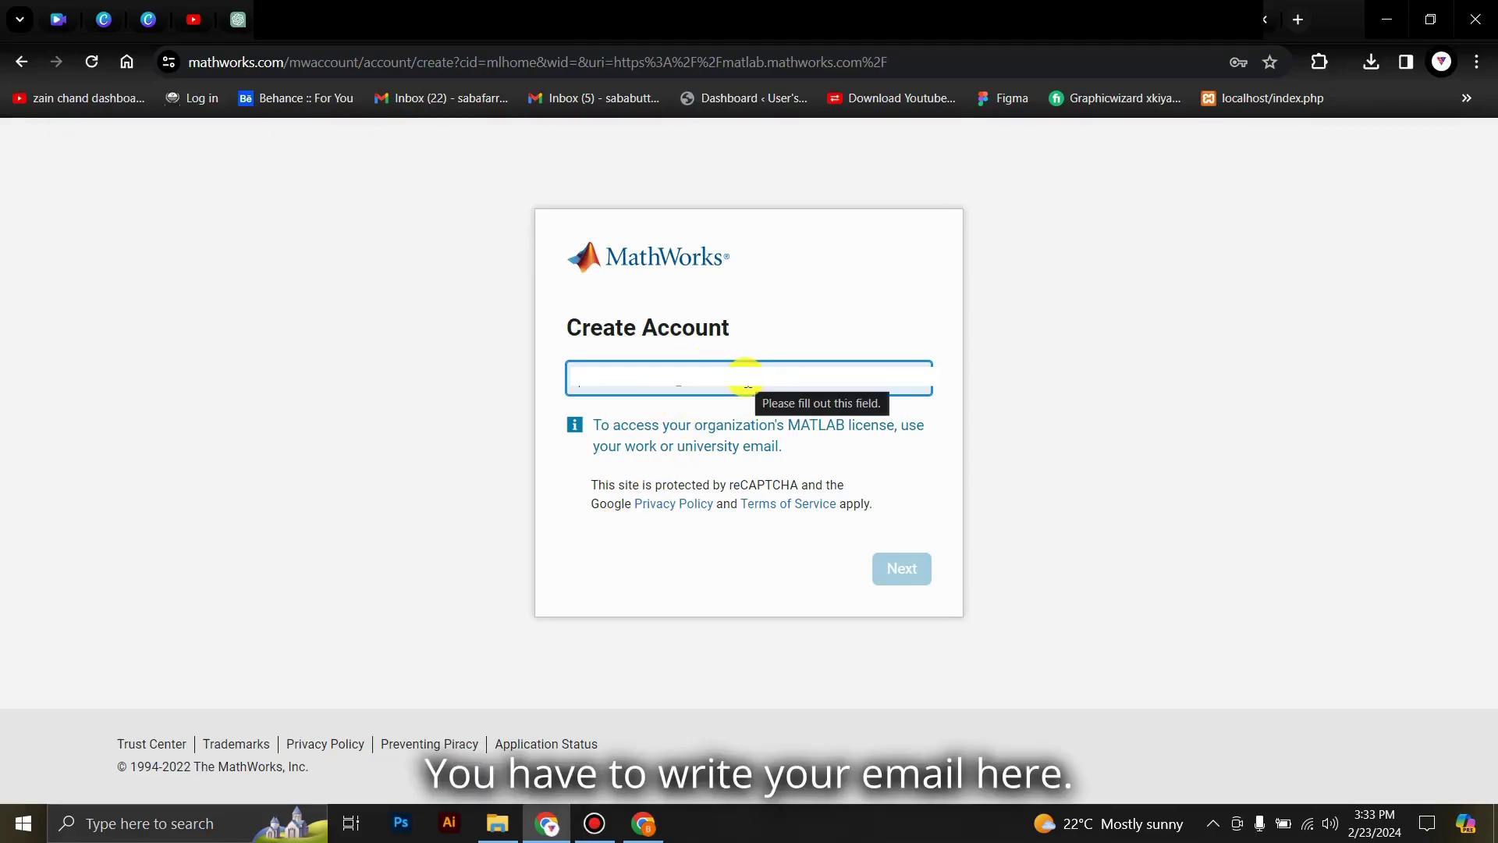
key(ctrl+v)
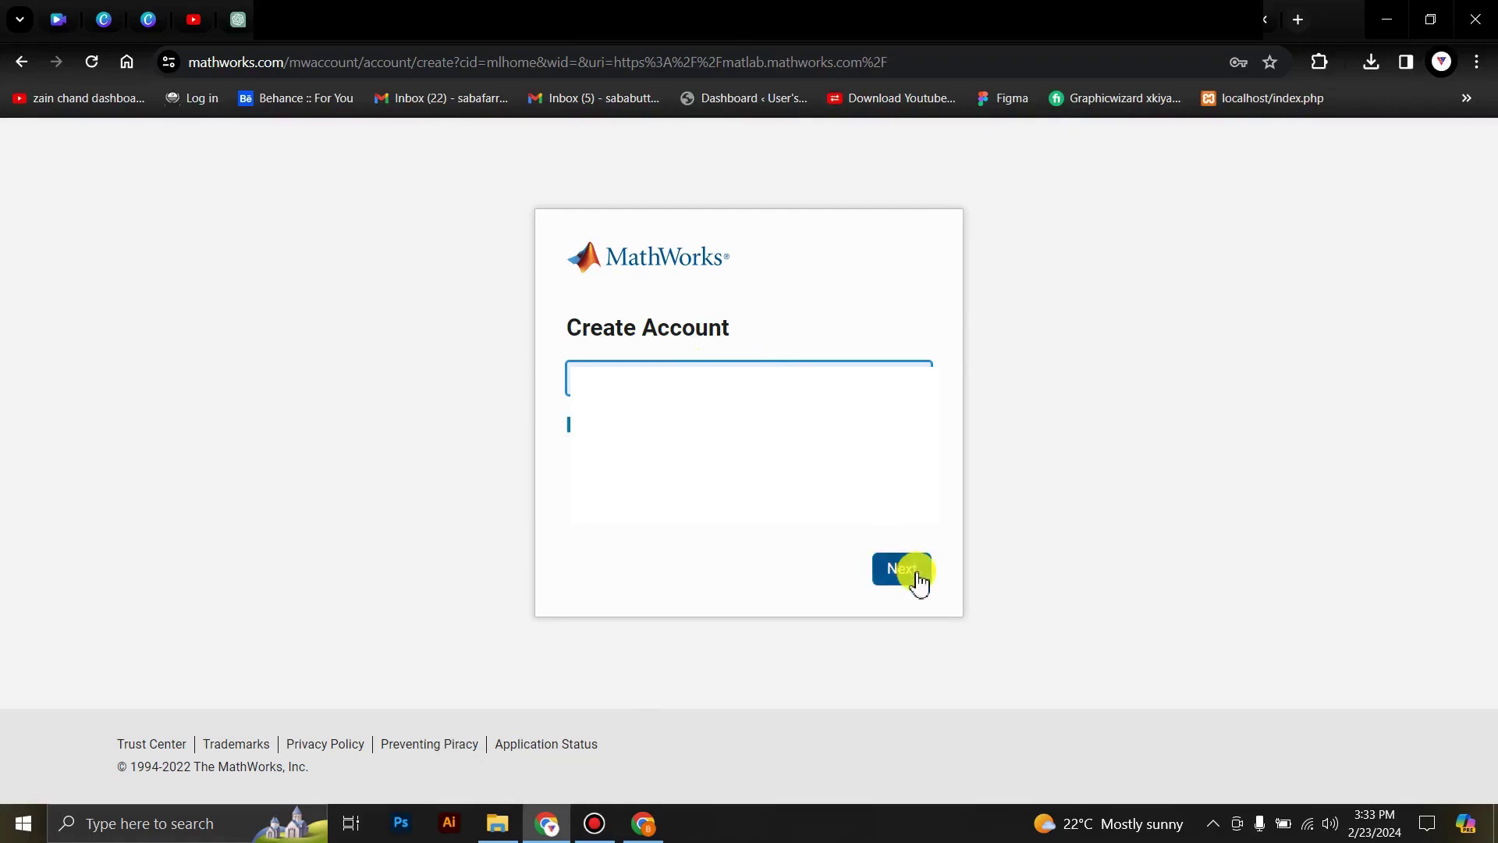
click(918, 576)
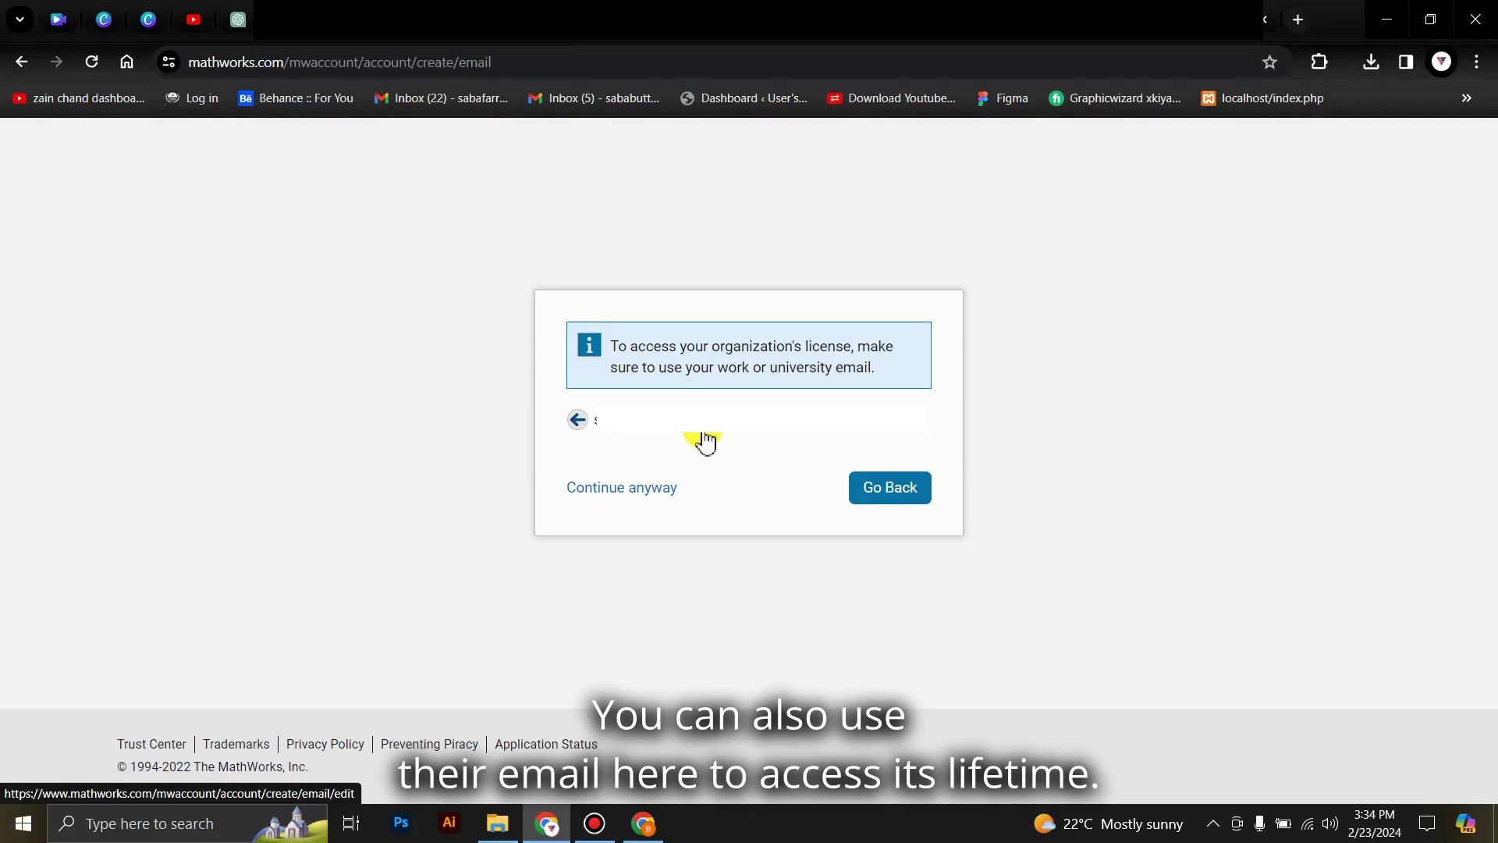
click(629, 498)
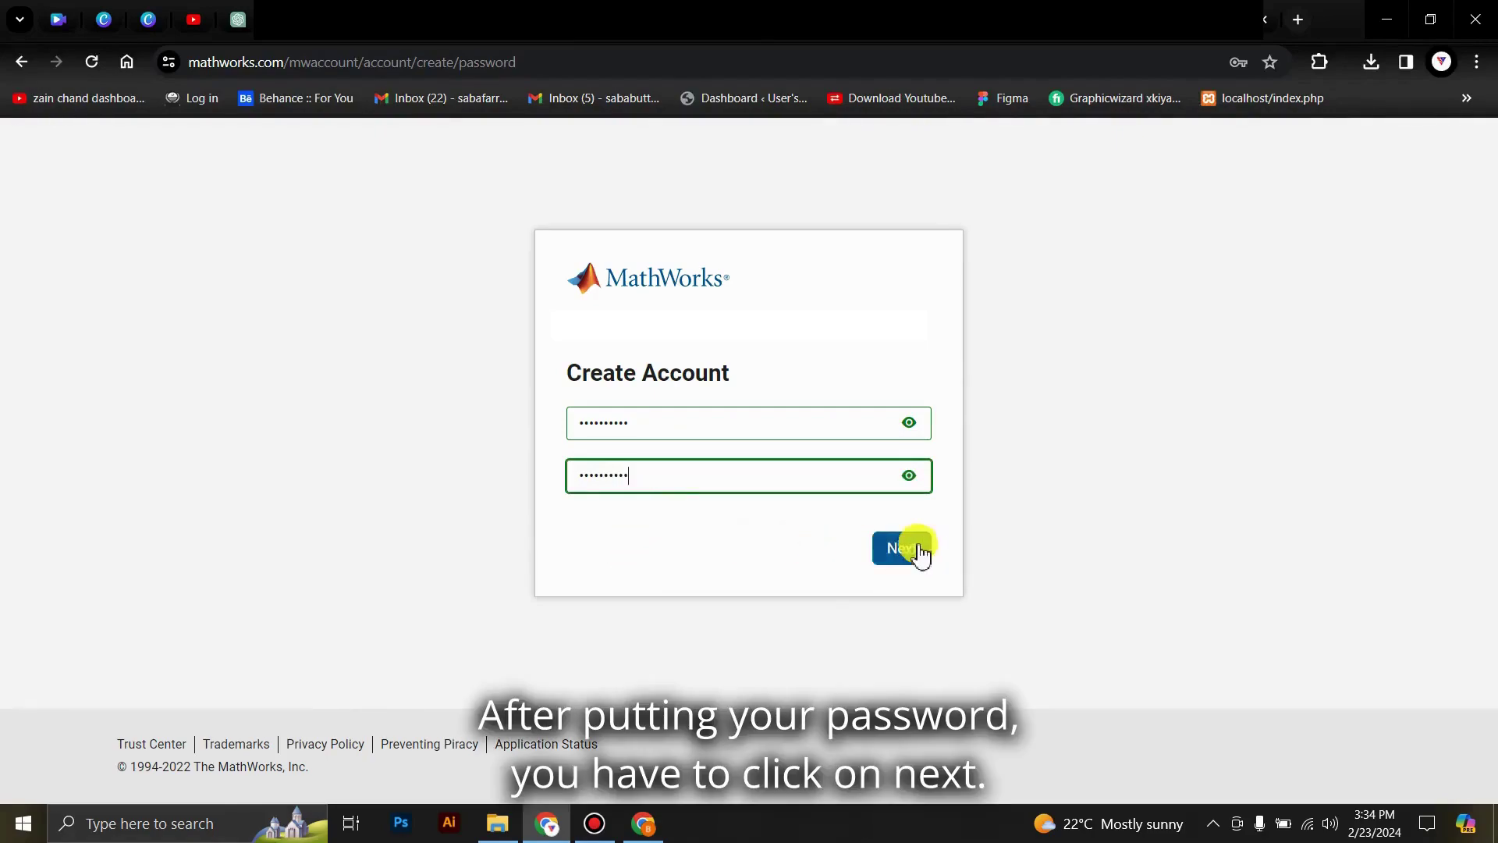
click(902, 549)
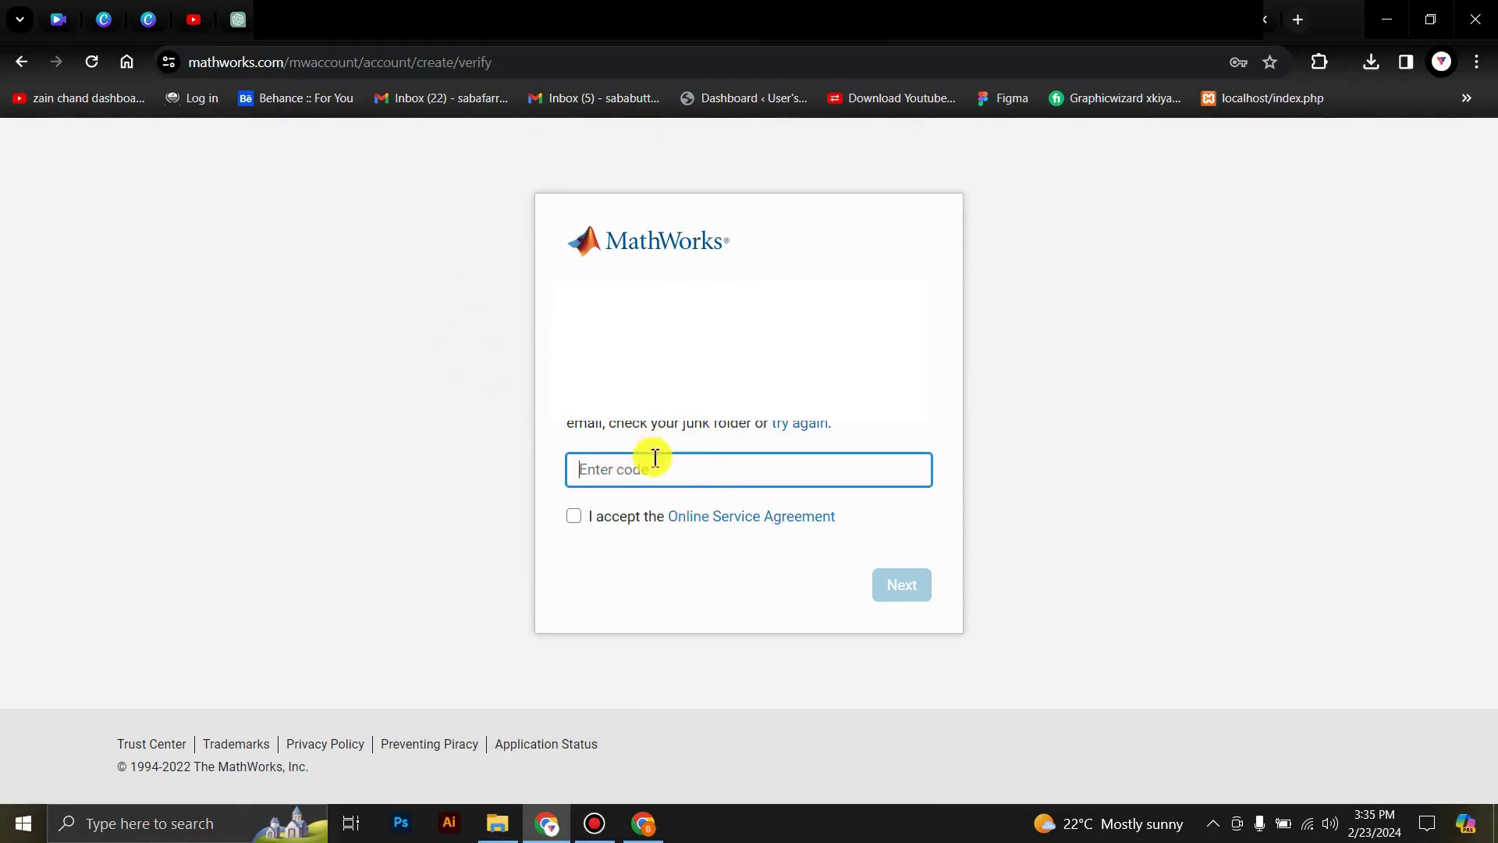
Step: Enter the emailed verification code, tick the Online Service Agreement box, and submit
click(576, 517)
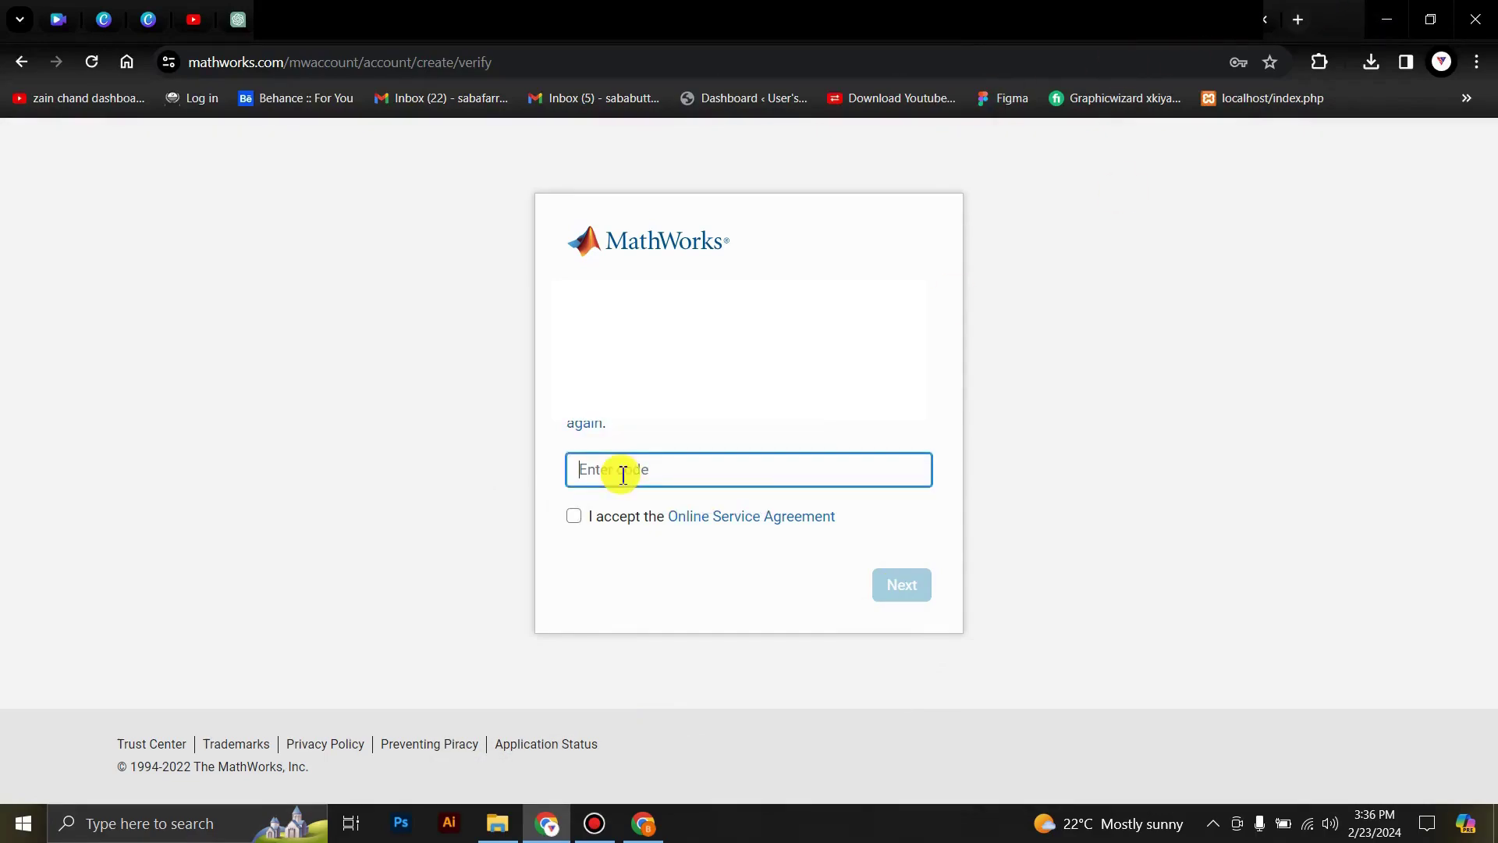
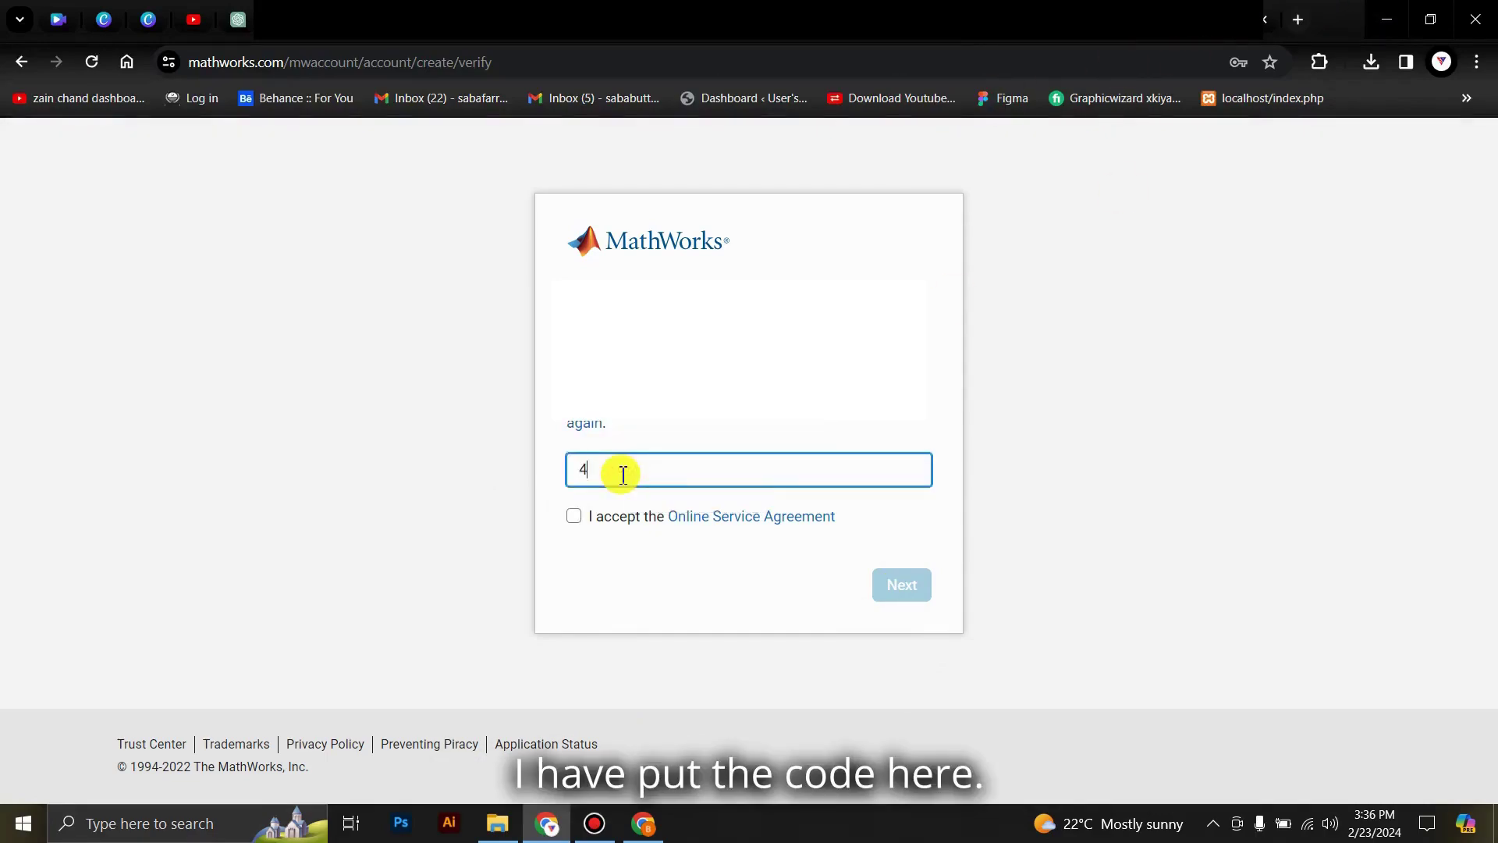
click(573, 516)
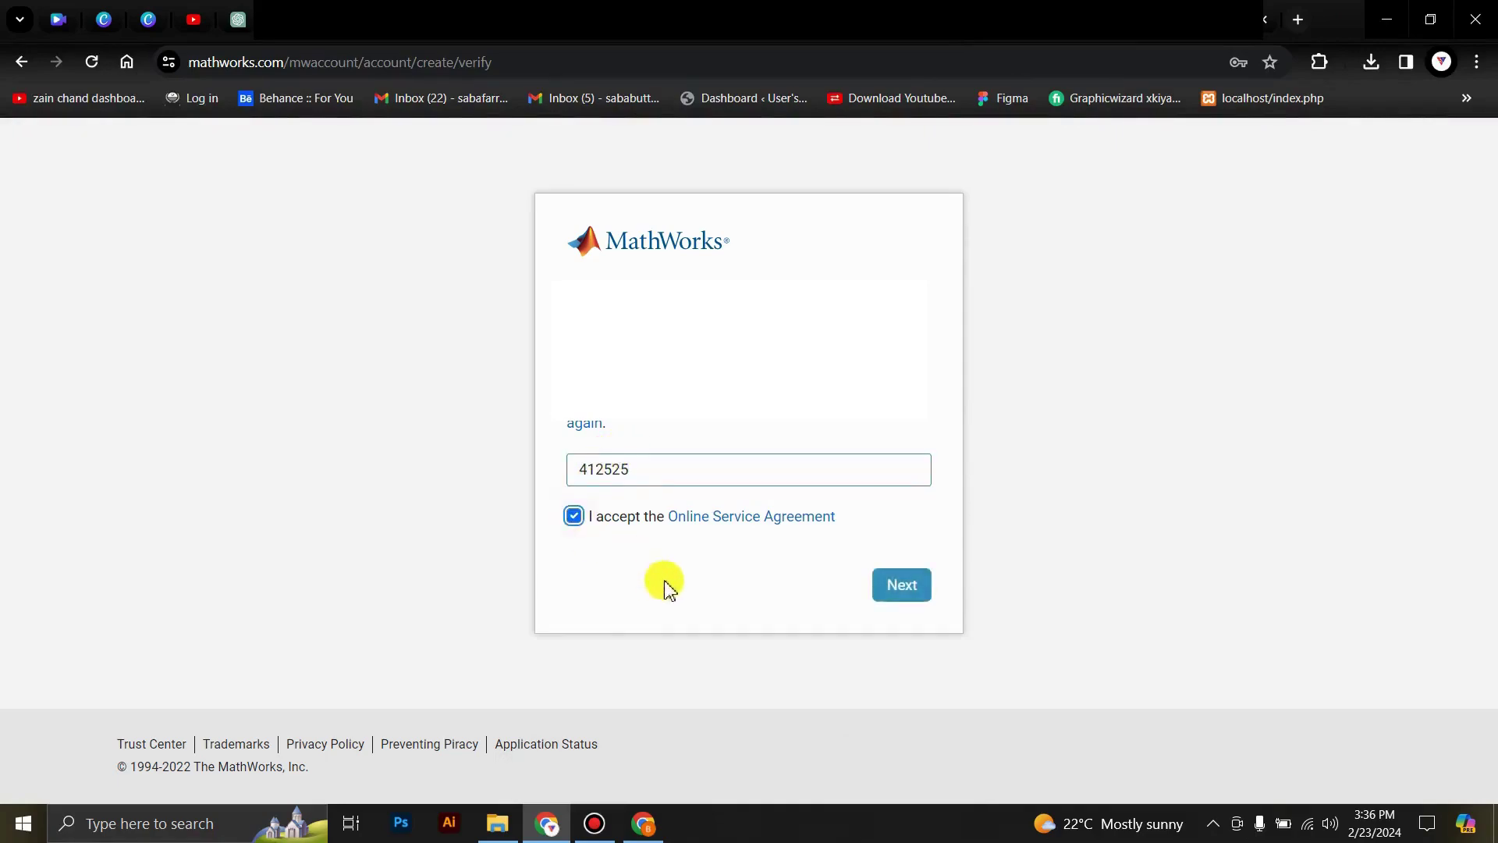
click(899, 598)
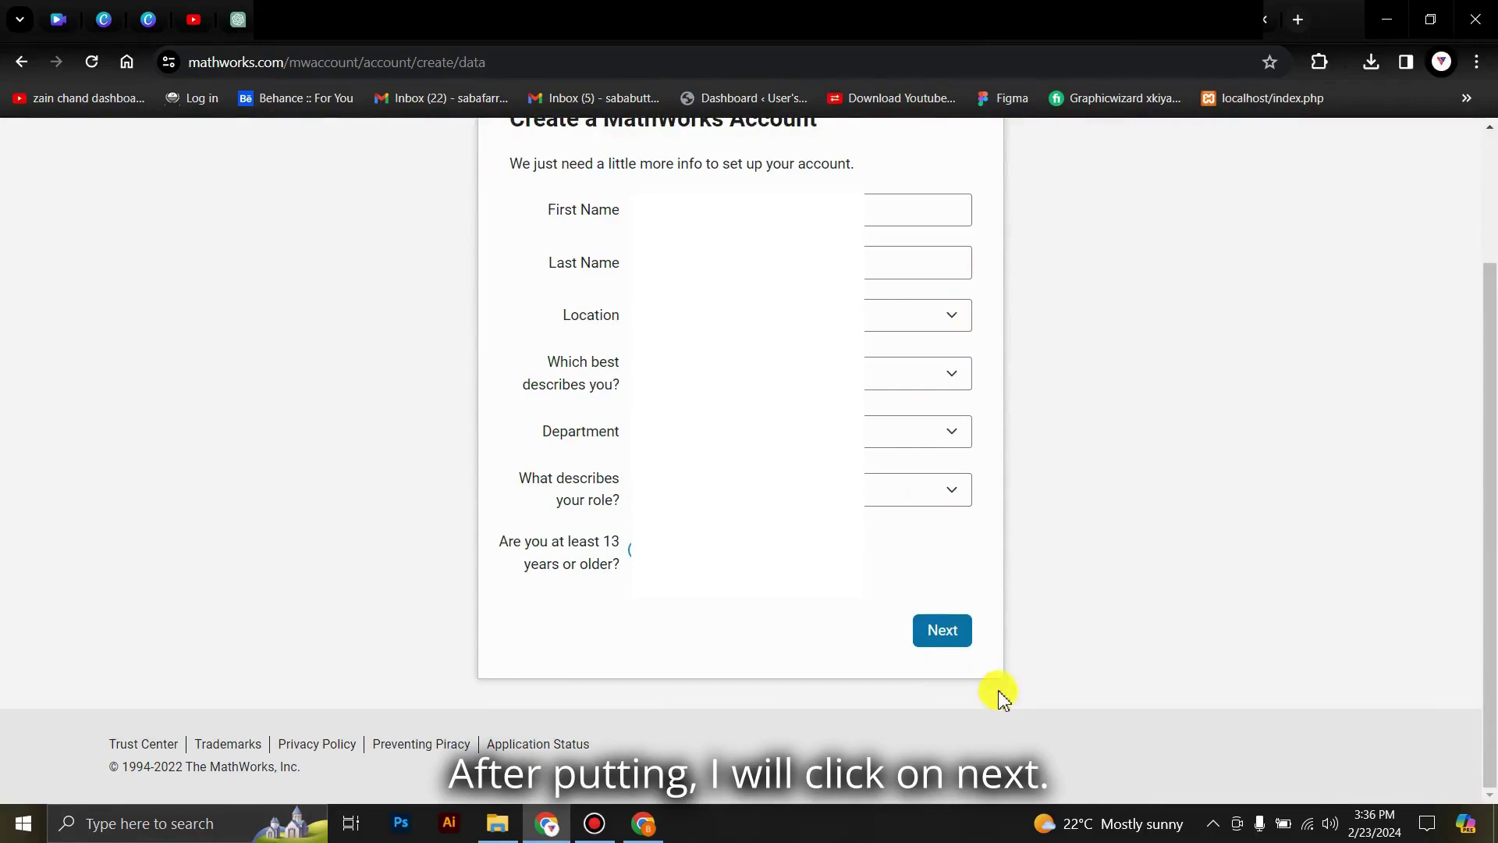
Step: Submit the name, location and role details, then enter and submit the school or university
click(940, 633)
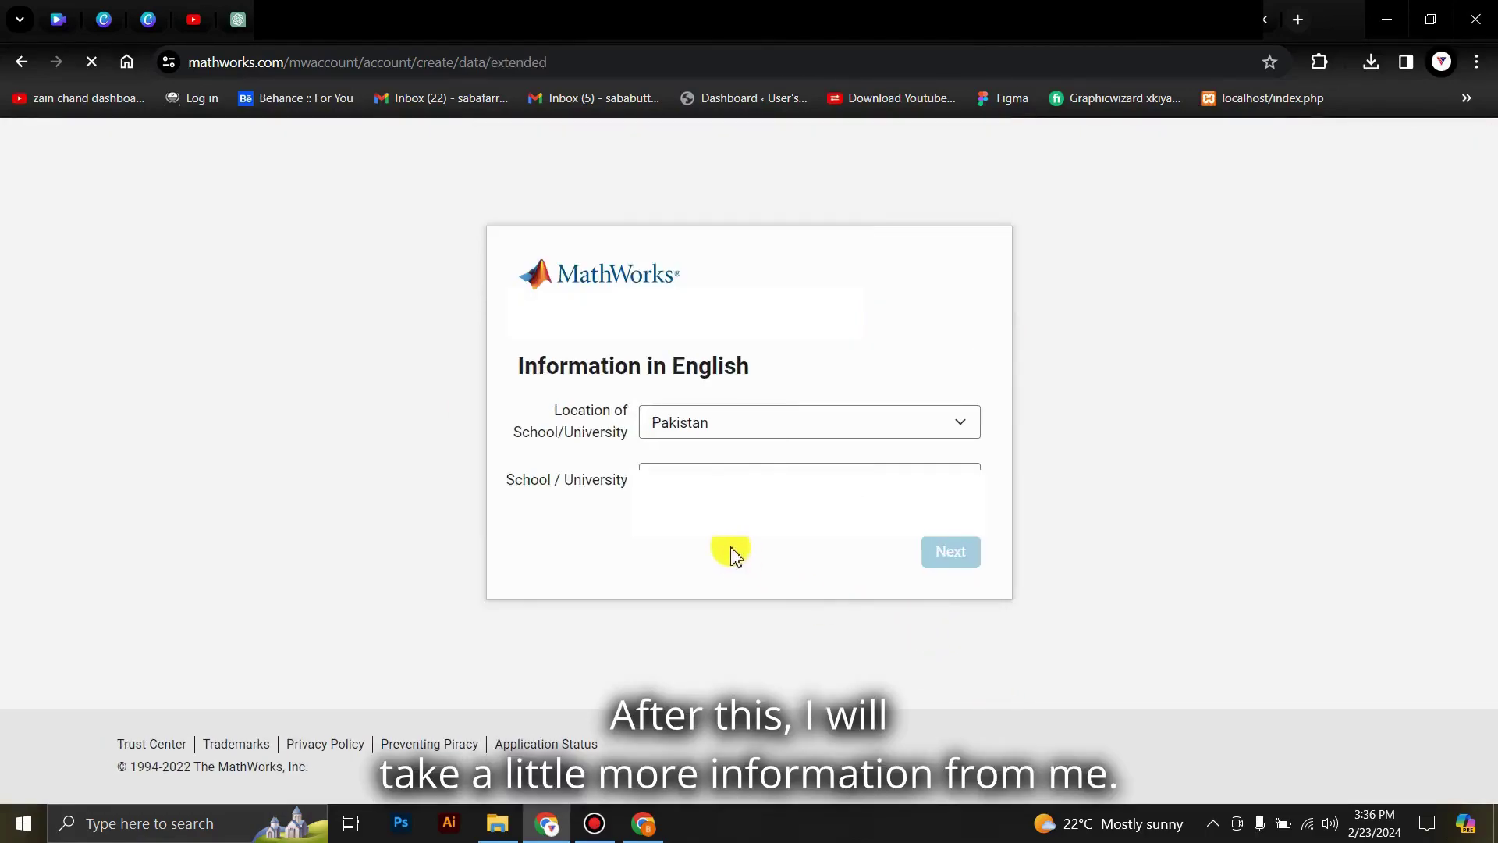
click(716, 466)
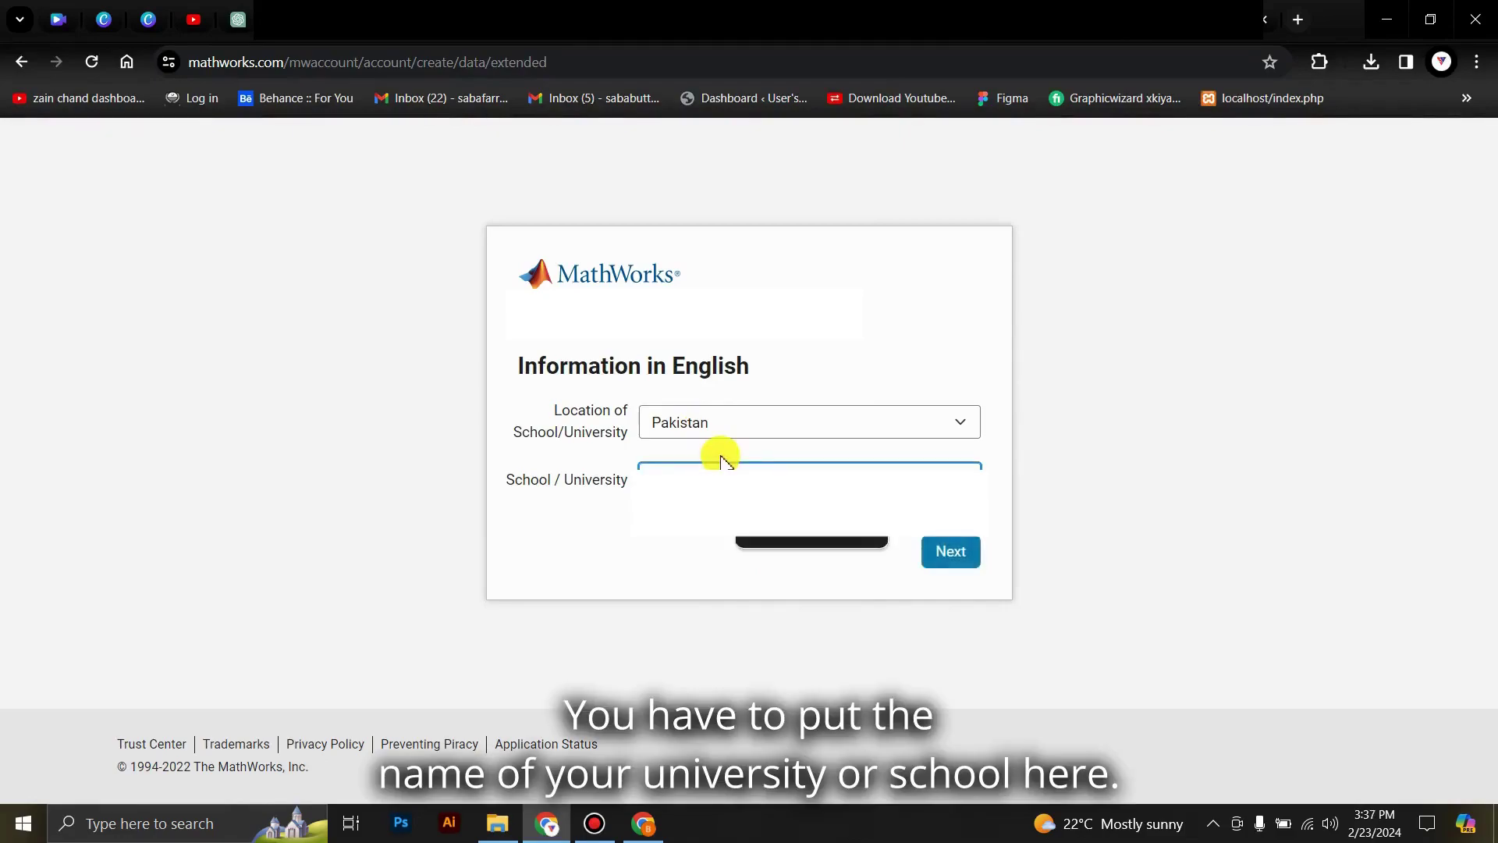
click(973, 559)
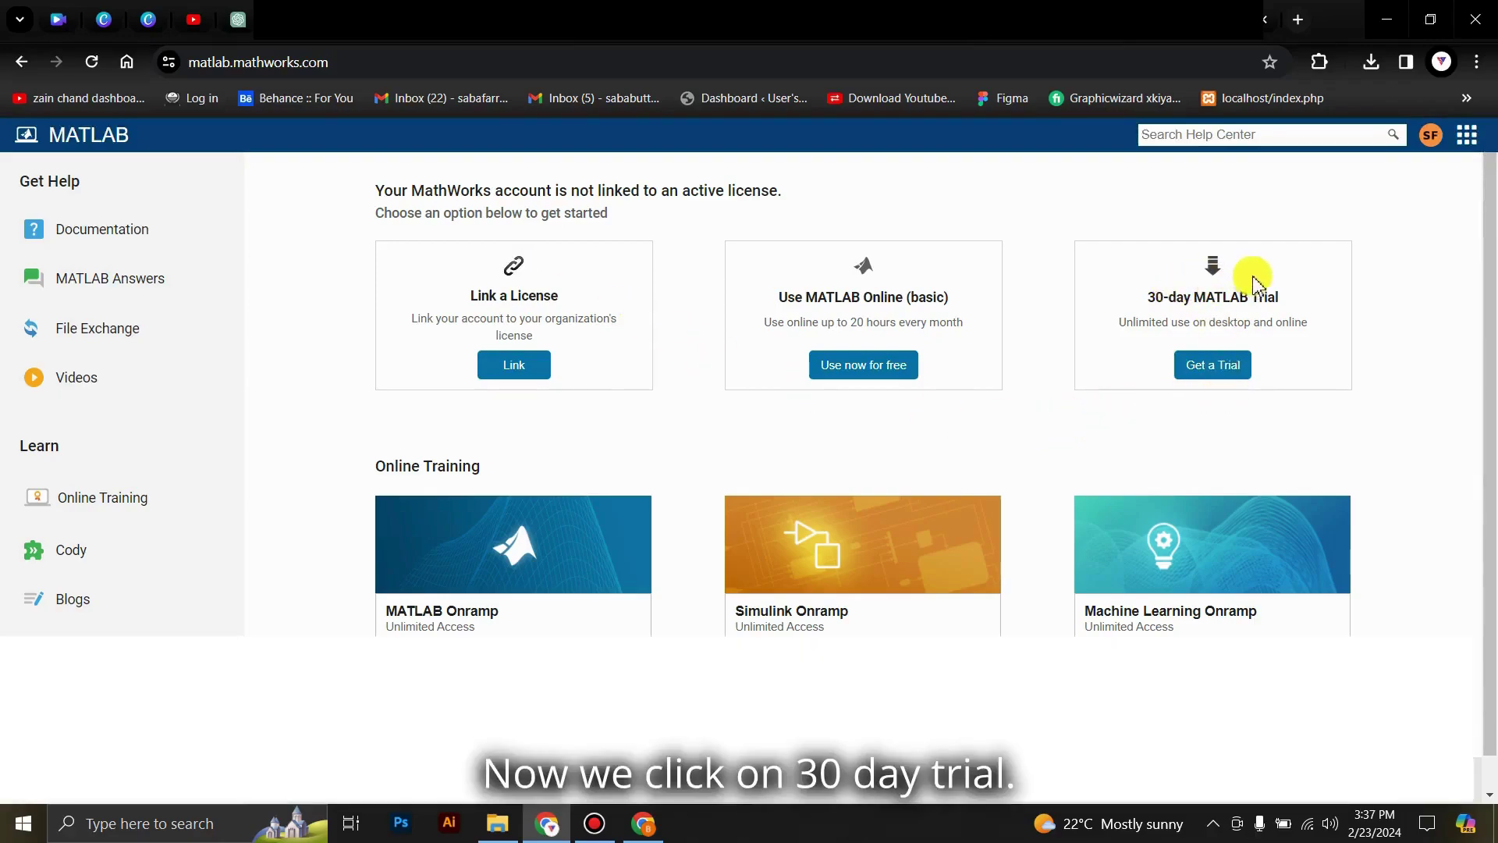
Step: Request the 30-day trial with city, zip code 38000, graduation year and trial use, then submit
click(1211, 368)
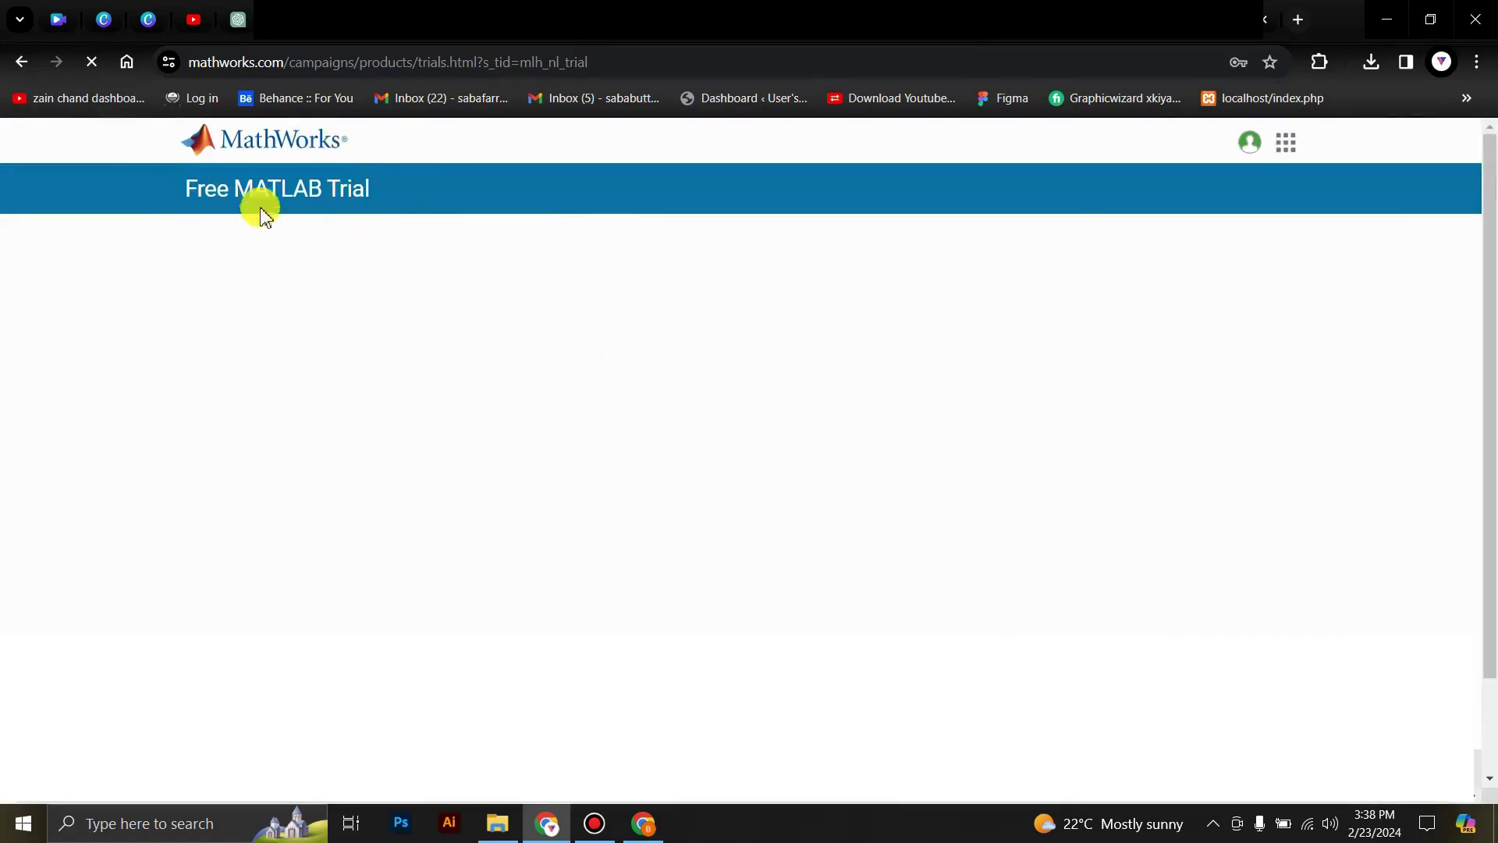
scroll(763, 254, down, 5)
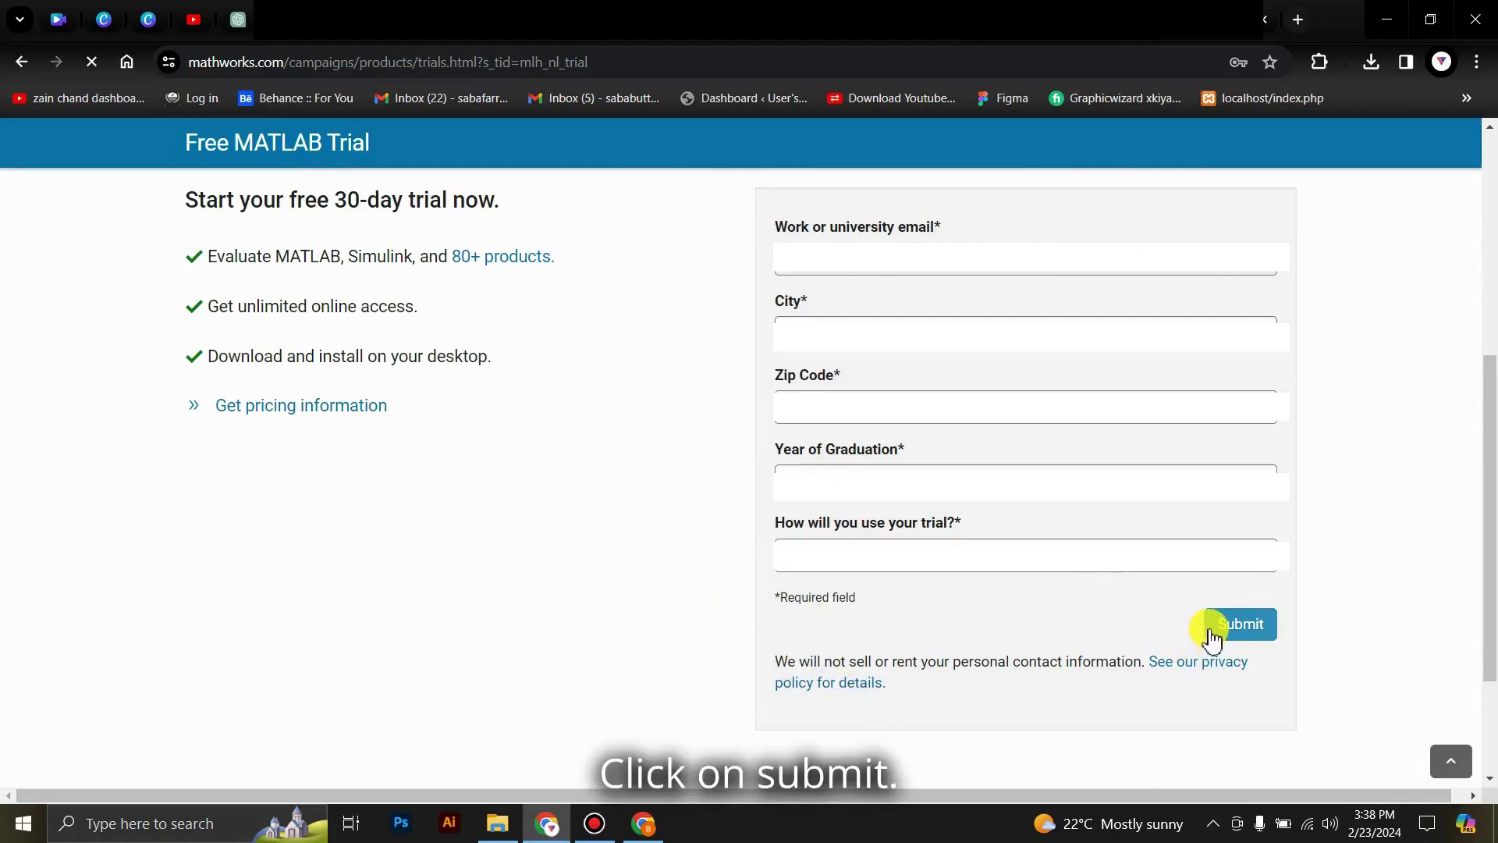
click(795, 321)
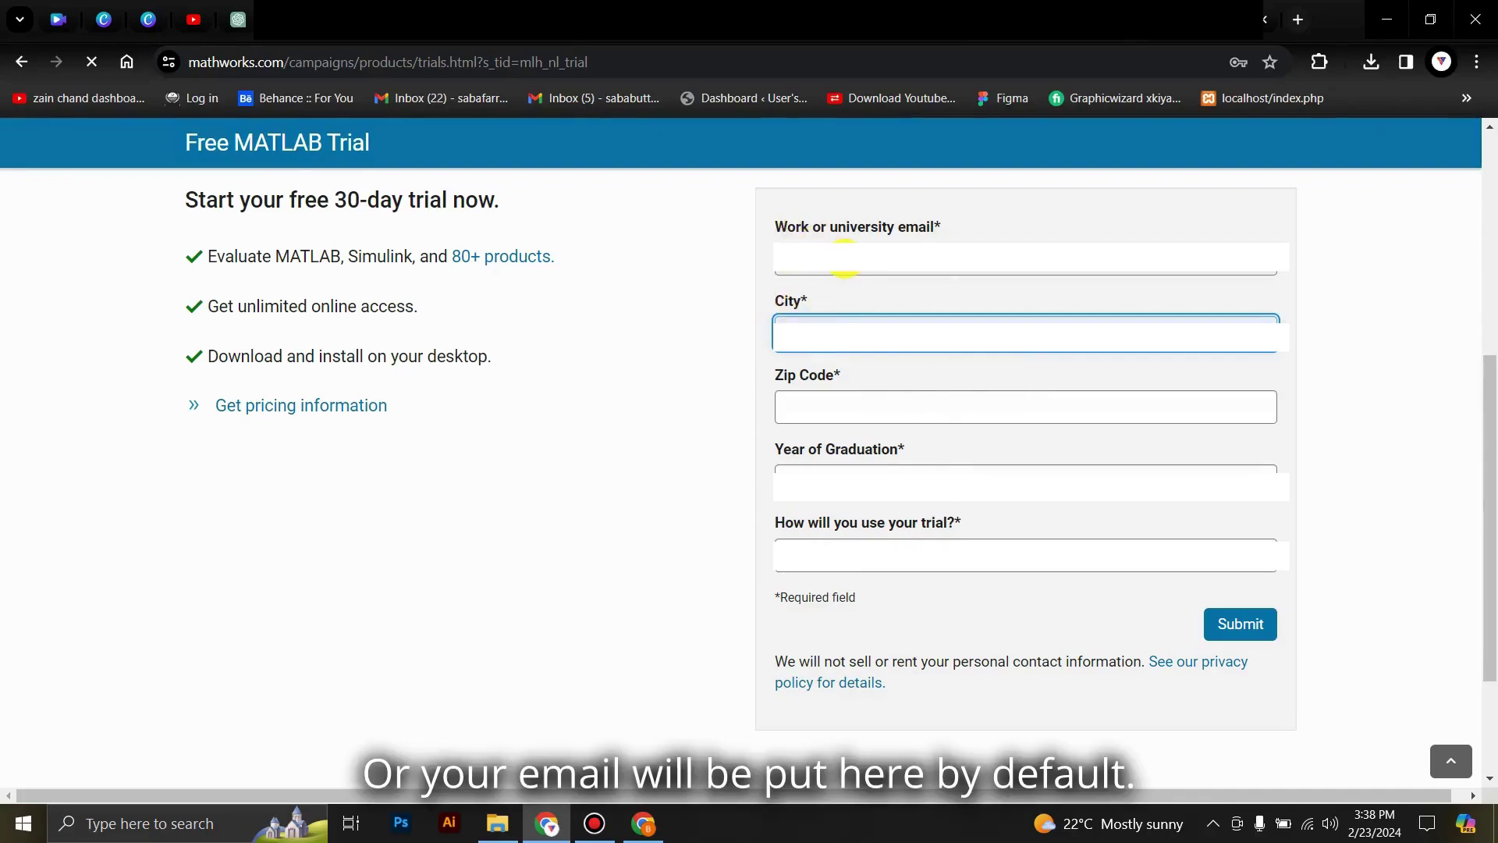
click(846, 408)
click(914, 467)
click(812, 490)
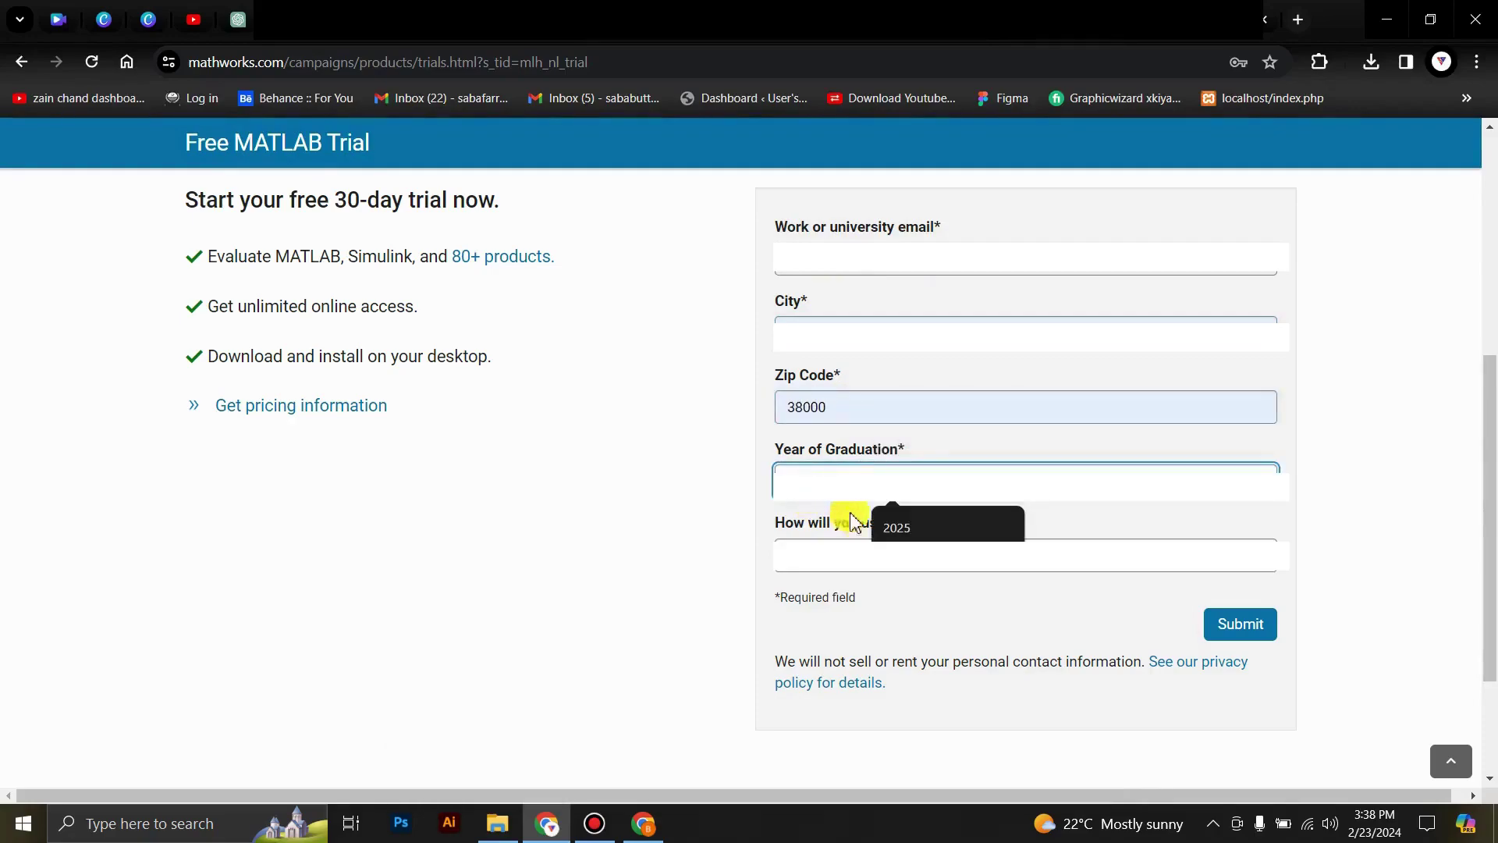
click(839, 572)
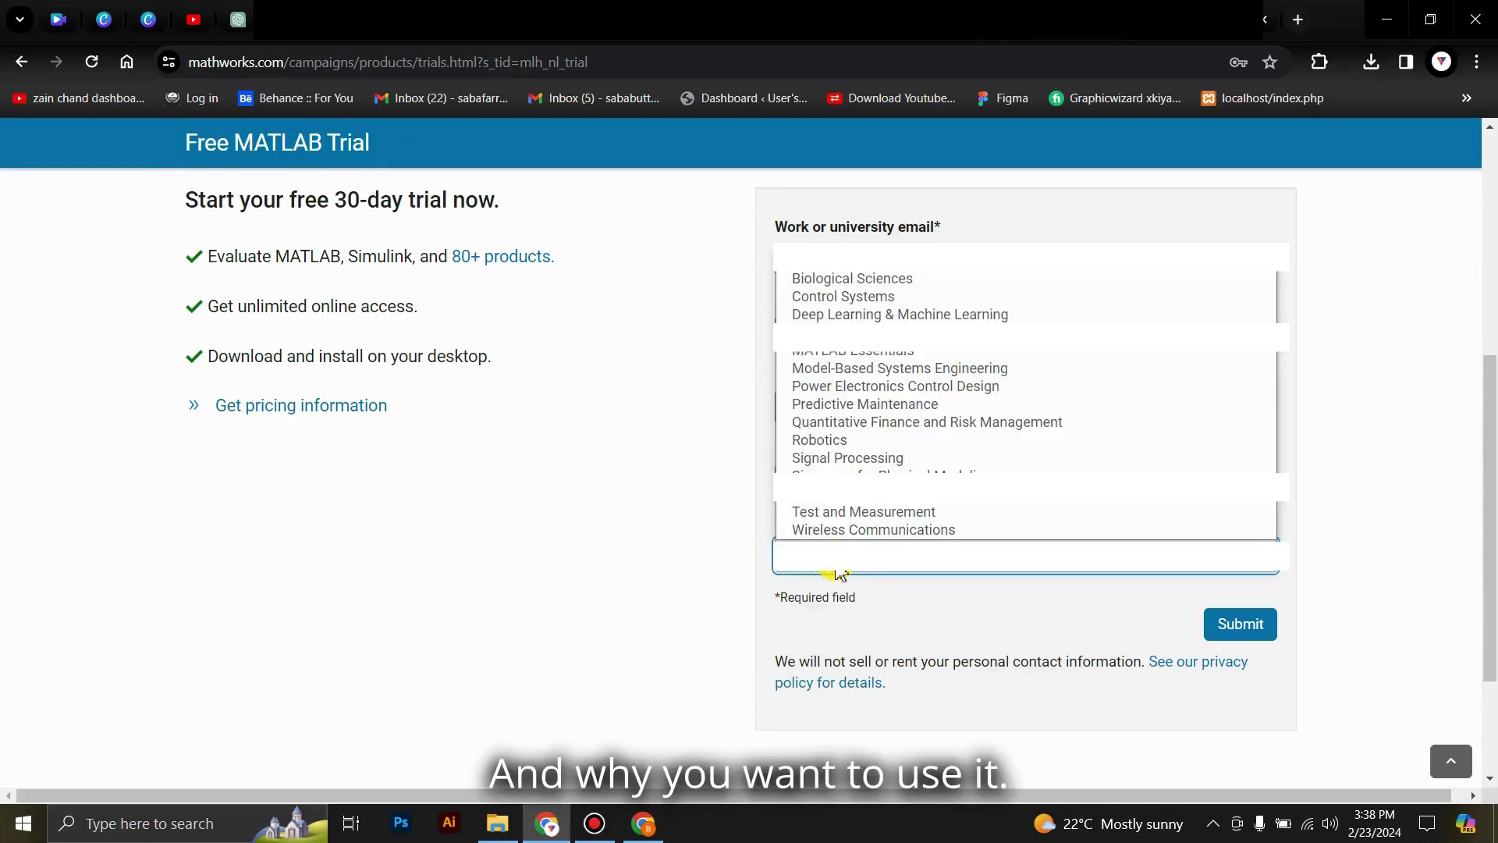
click(1281, 708)
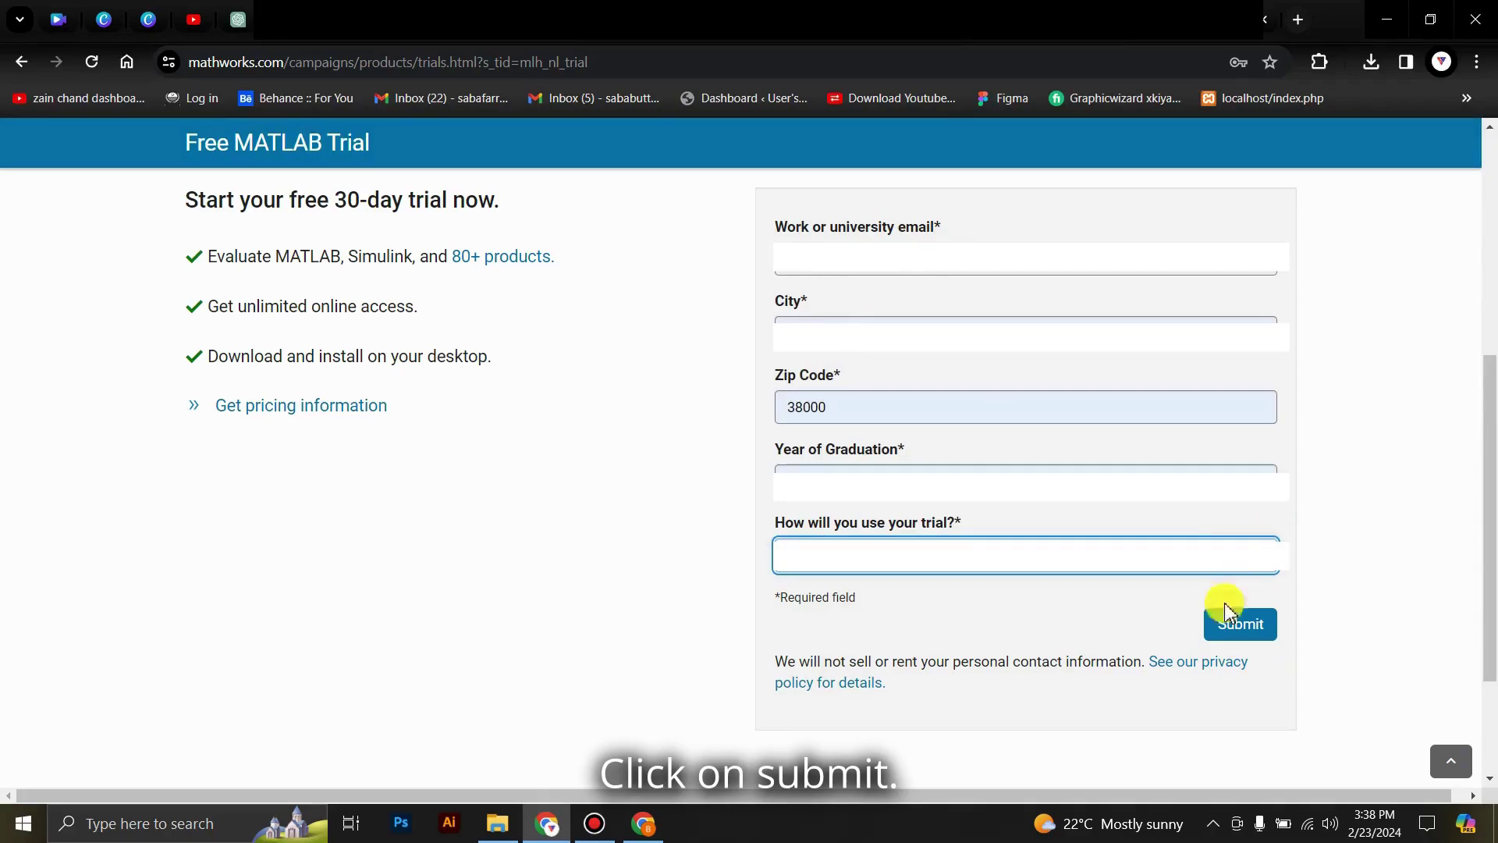
click(1243, 632)
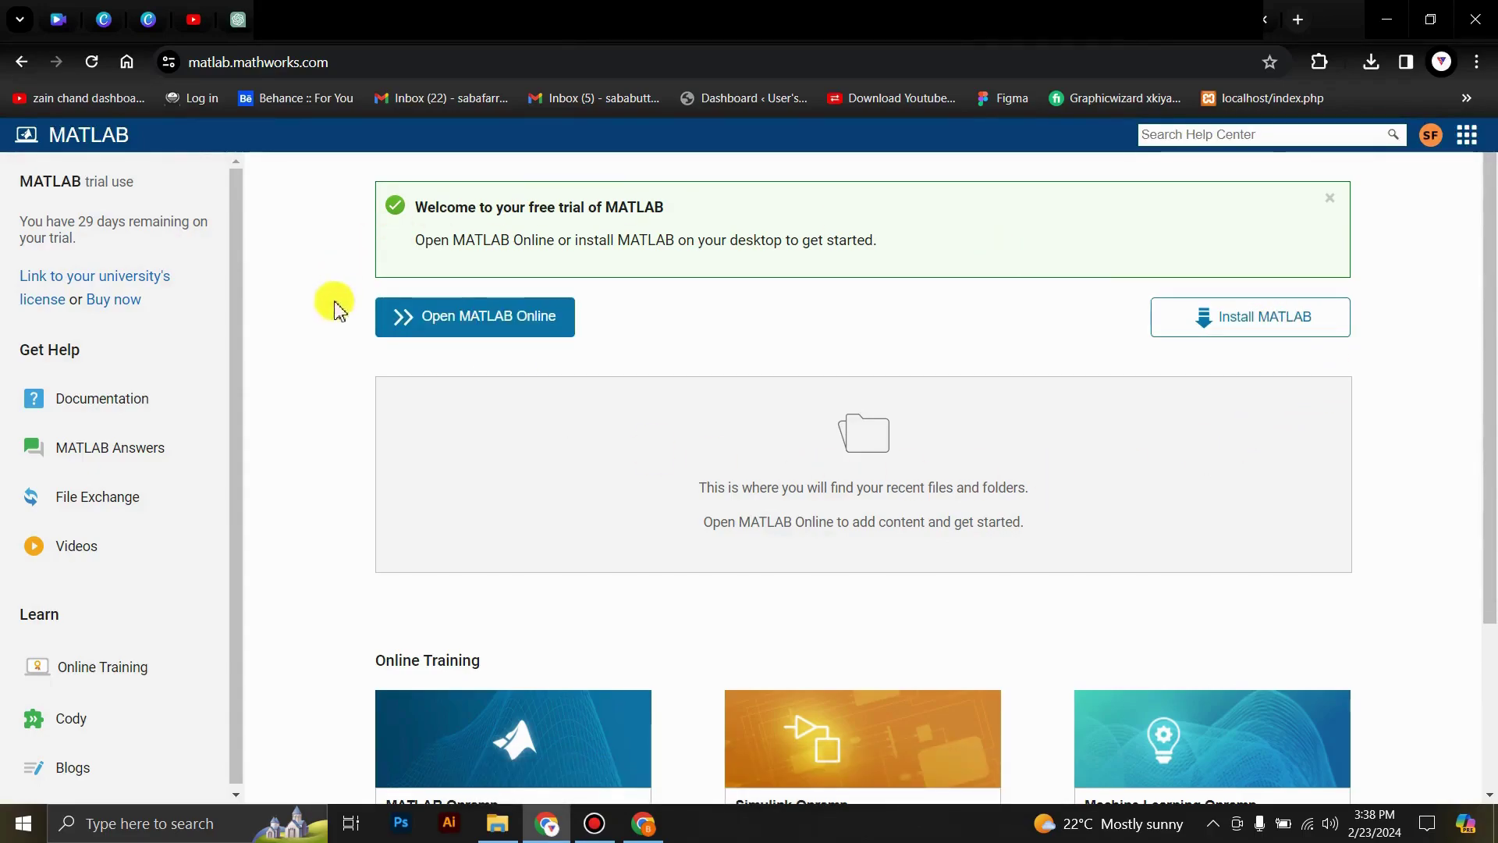
Step: Download the MATLAB R2023b Windows installer from the desktop downloads page and check its progress
click(468, 316)
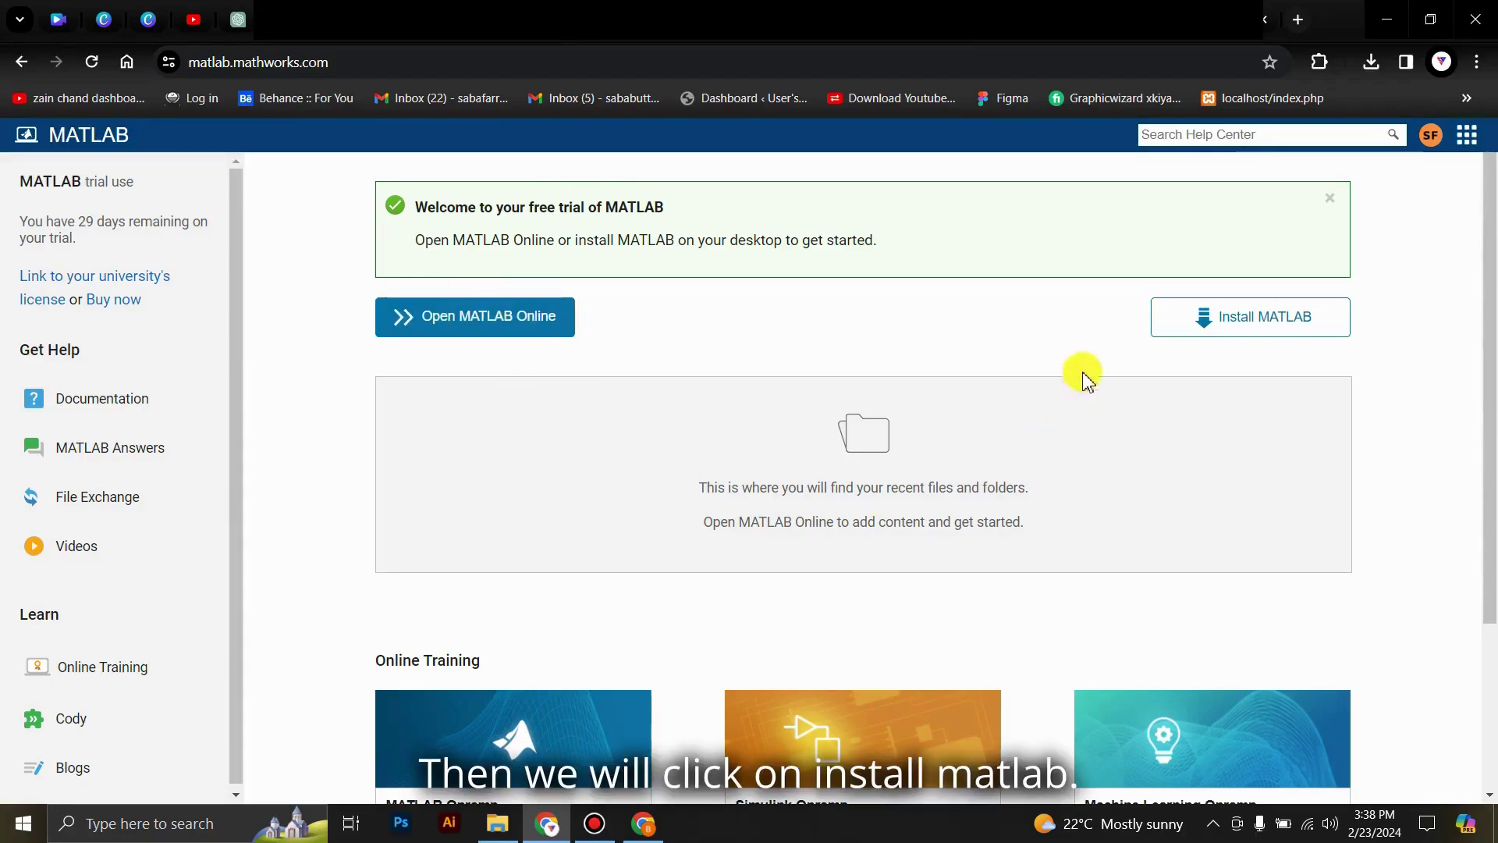
click(1248, 320)
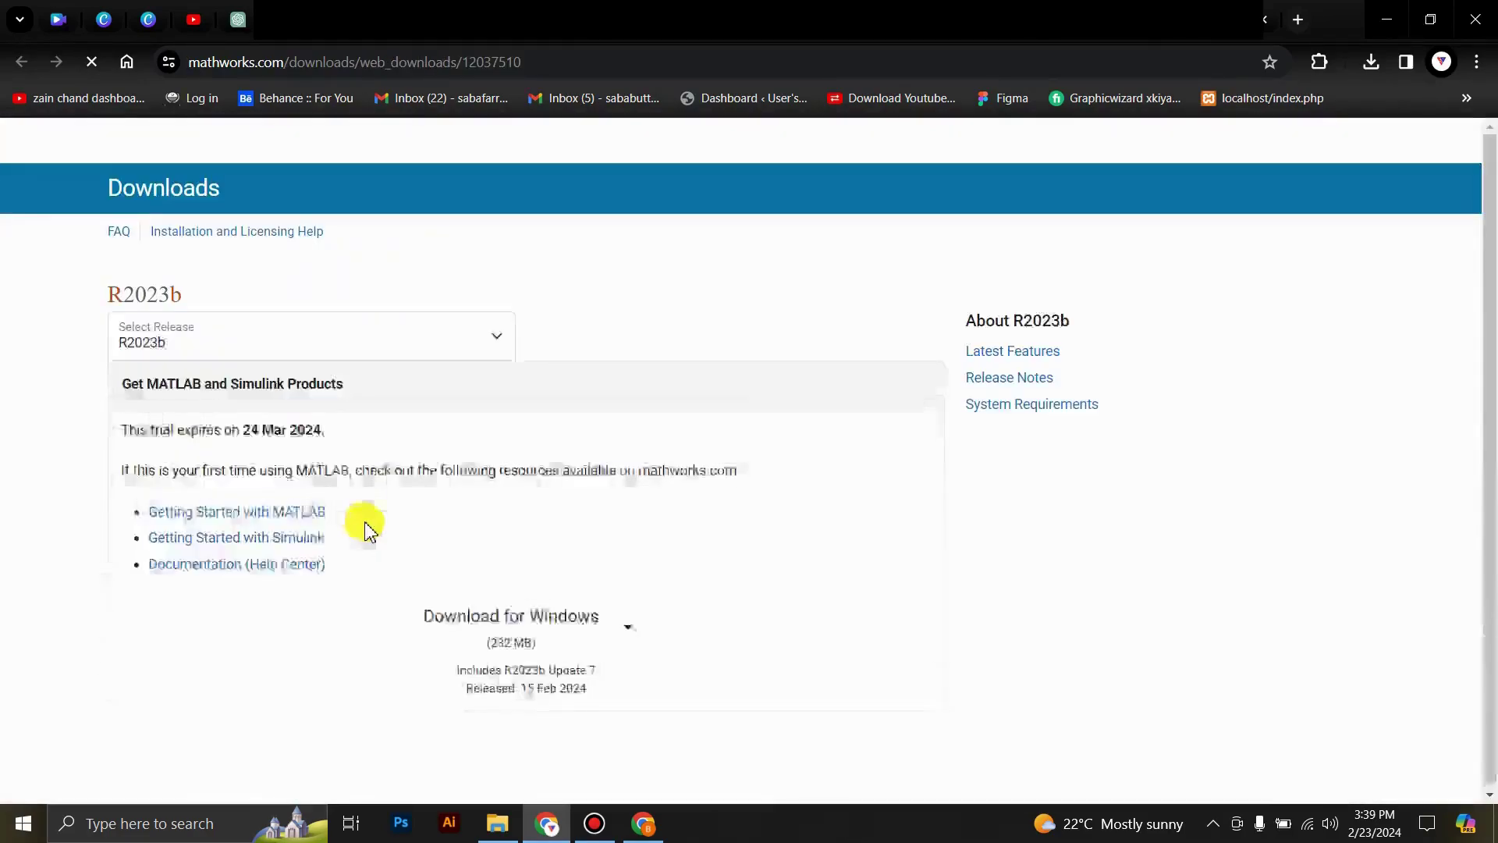
scroll(543, 654, down, 3)
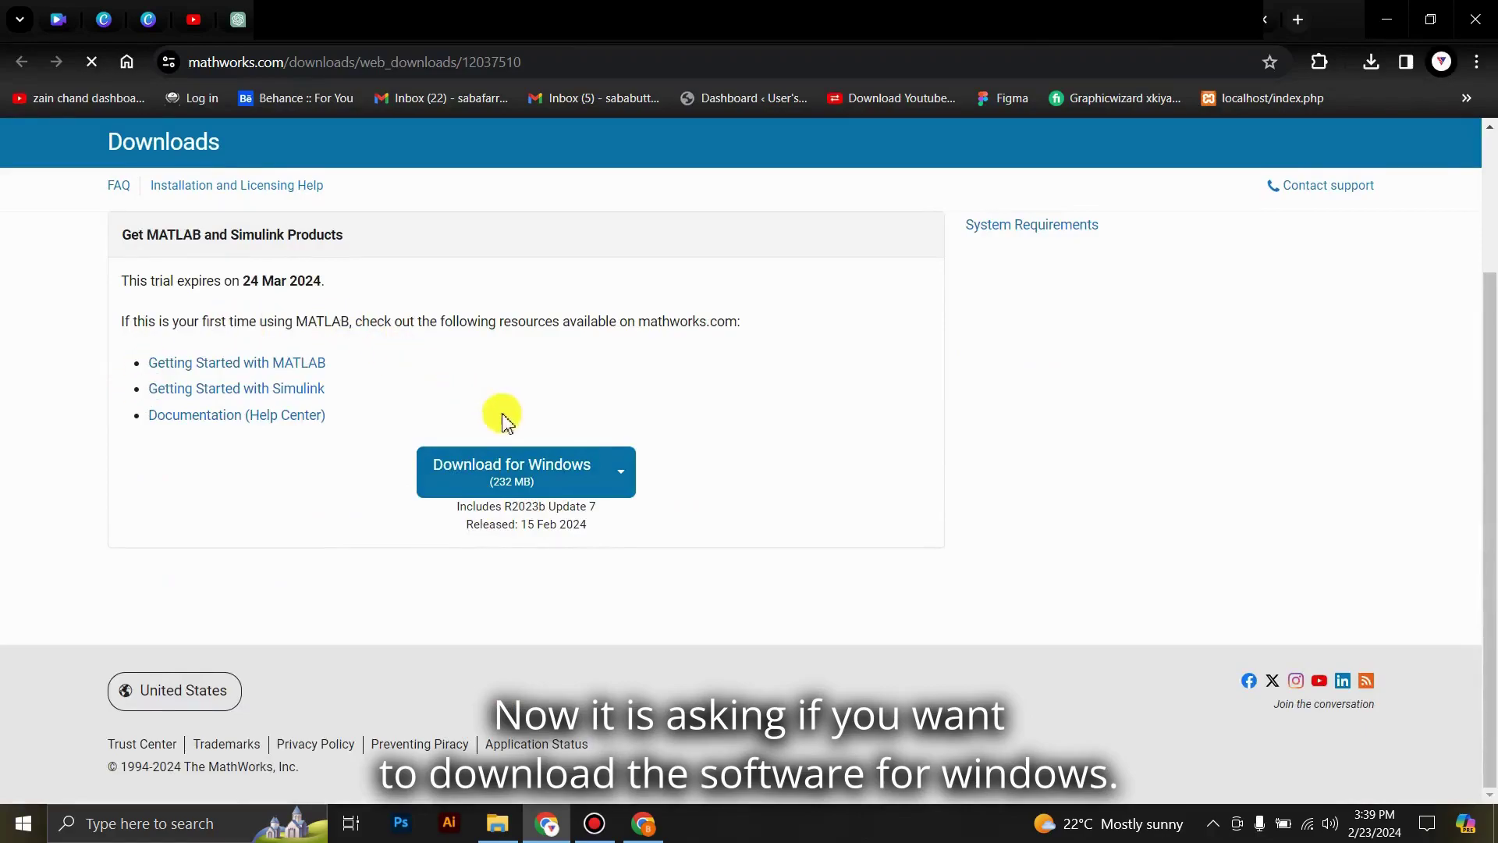
click(620, 472)
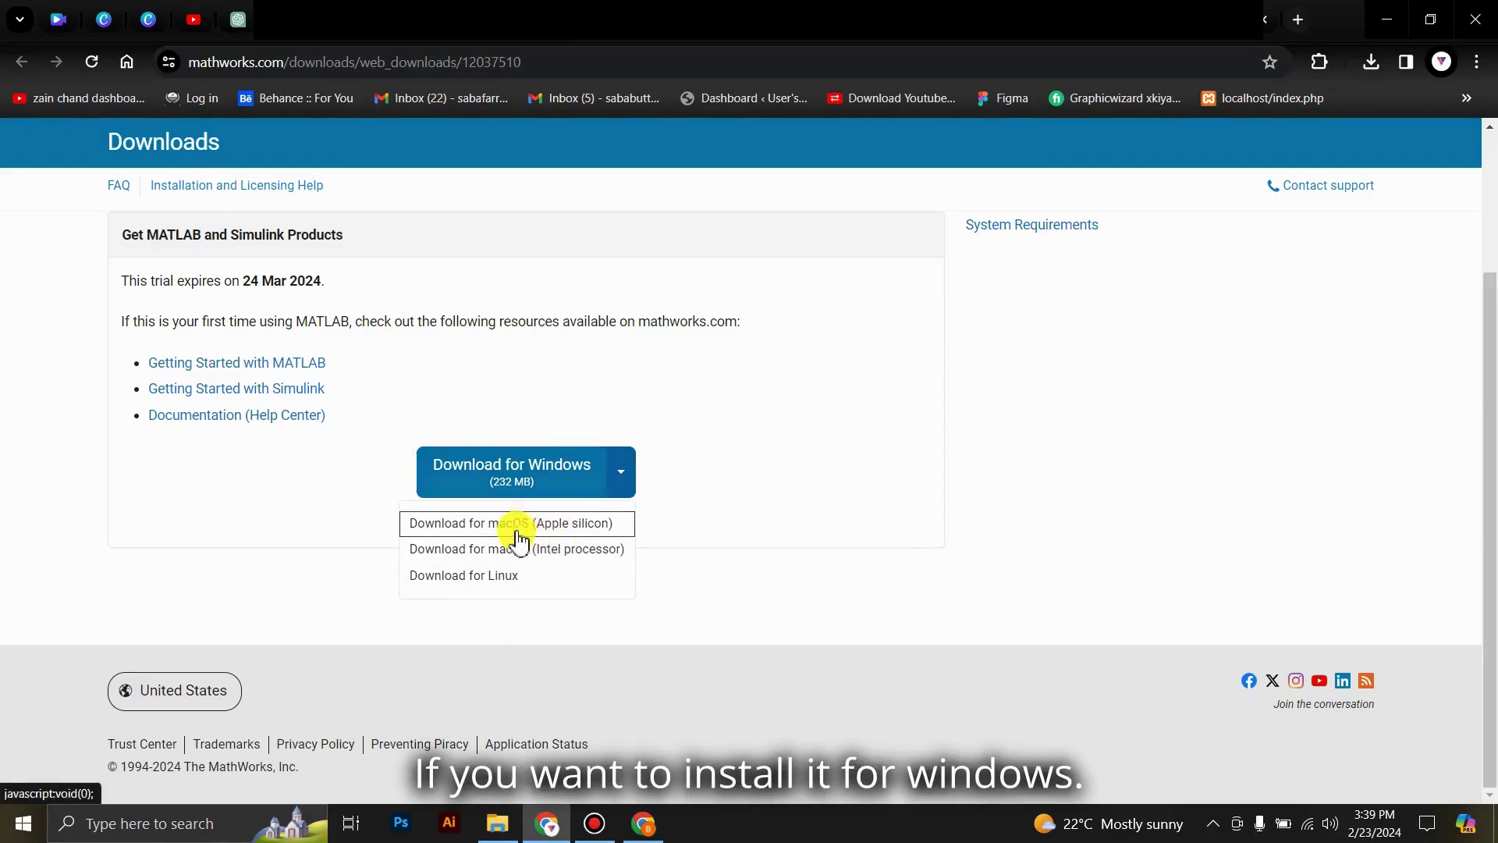
click(522, 483)
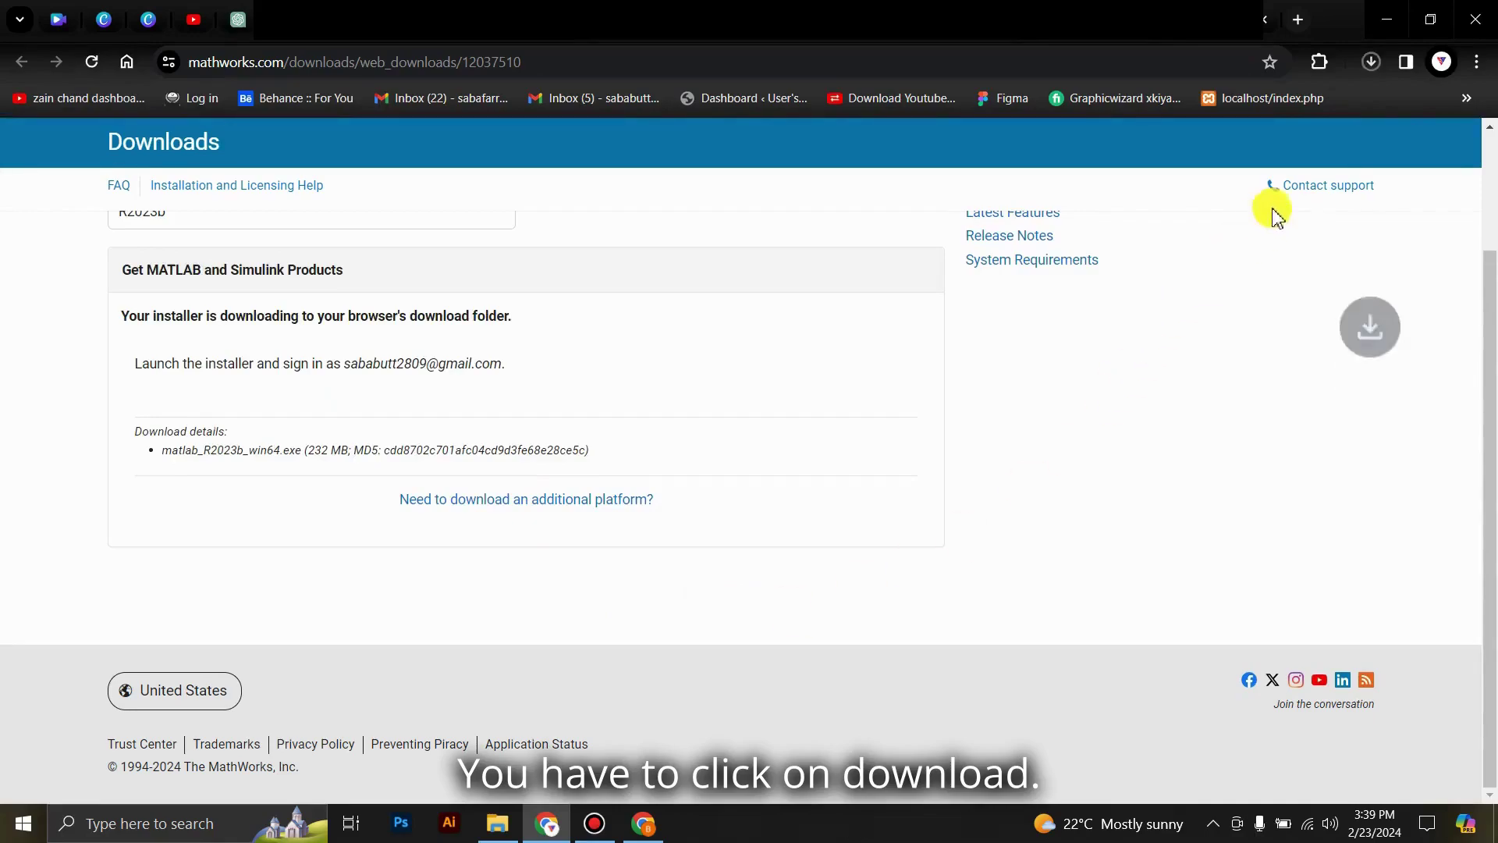
click(1373, 67)
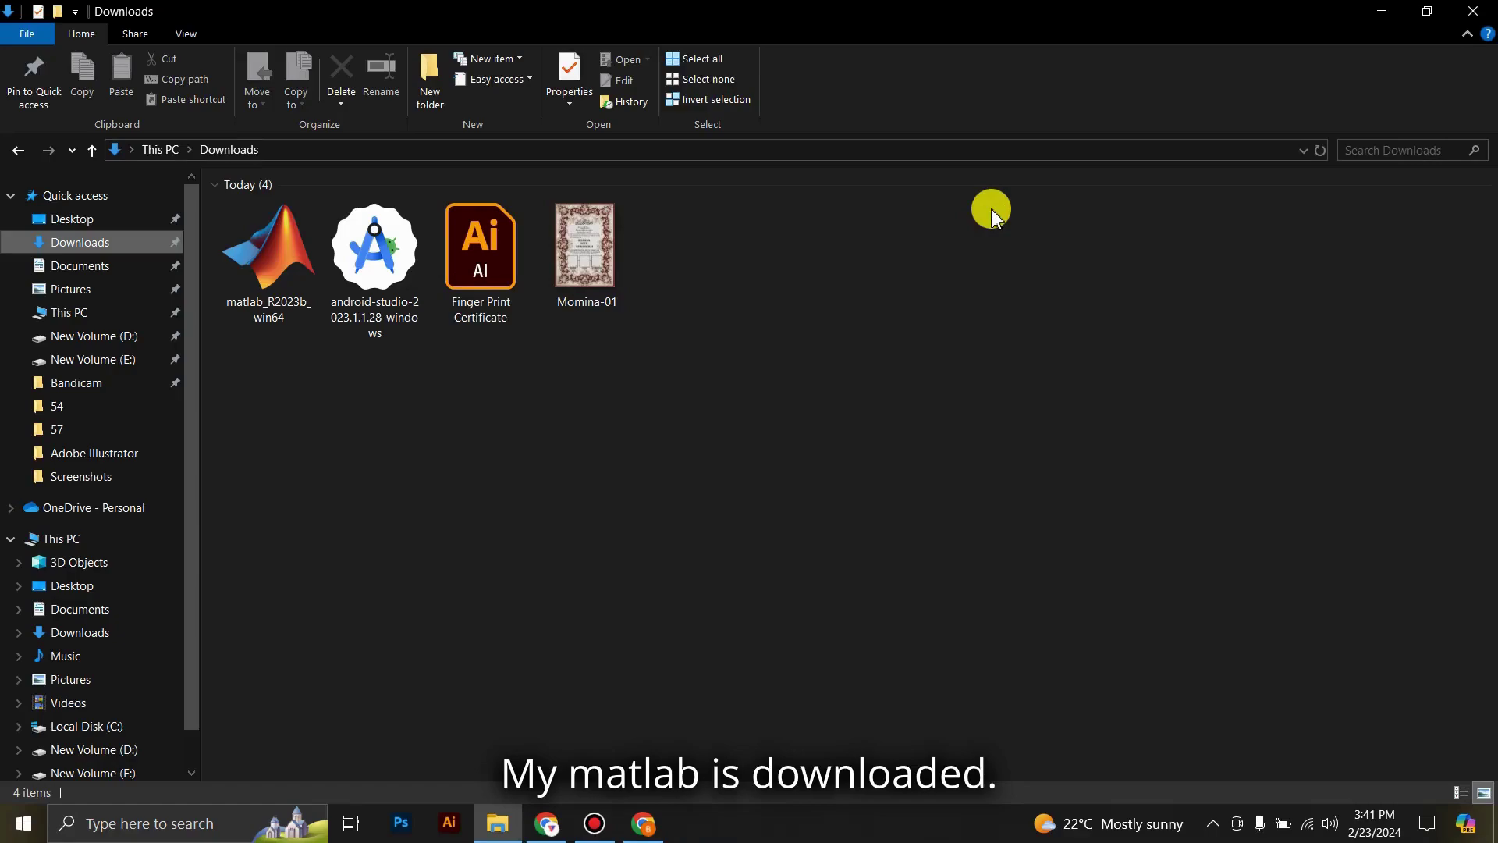
Step: Run the matlab_R2023b_win64 installer from the Downloads folder
click(266, 279)
double_click(265, 279)
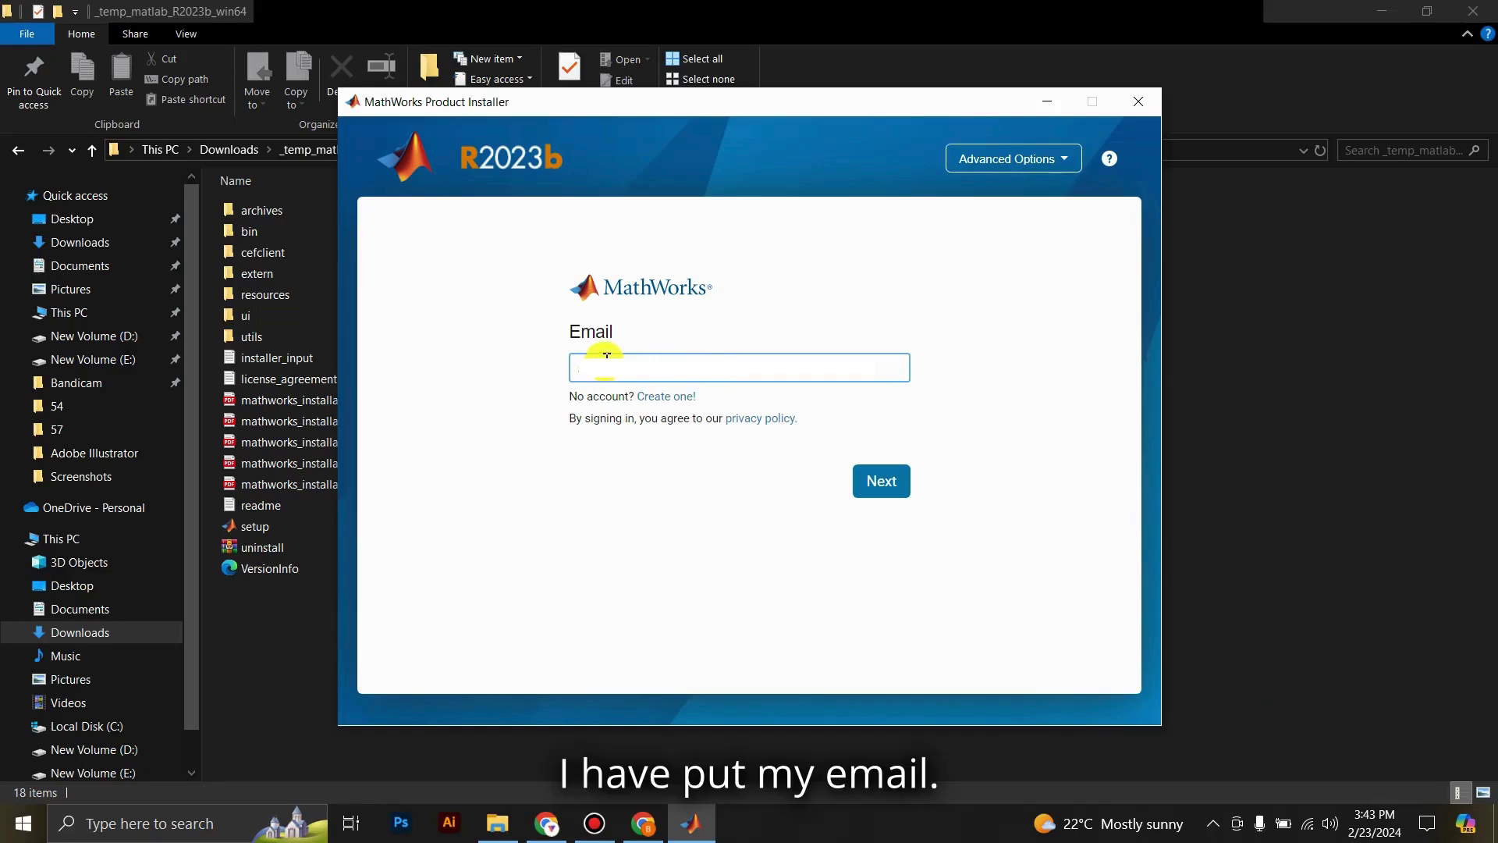
Step: Sign in to the installer with the MathWorks account email and password
click(886, 480)
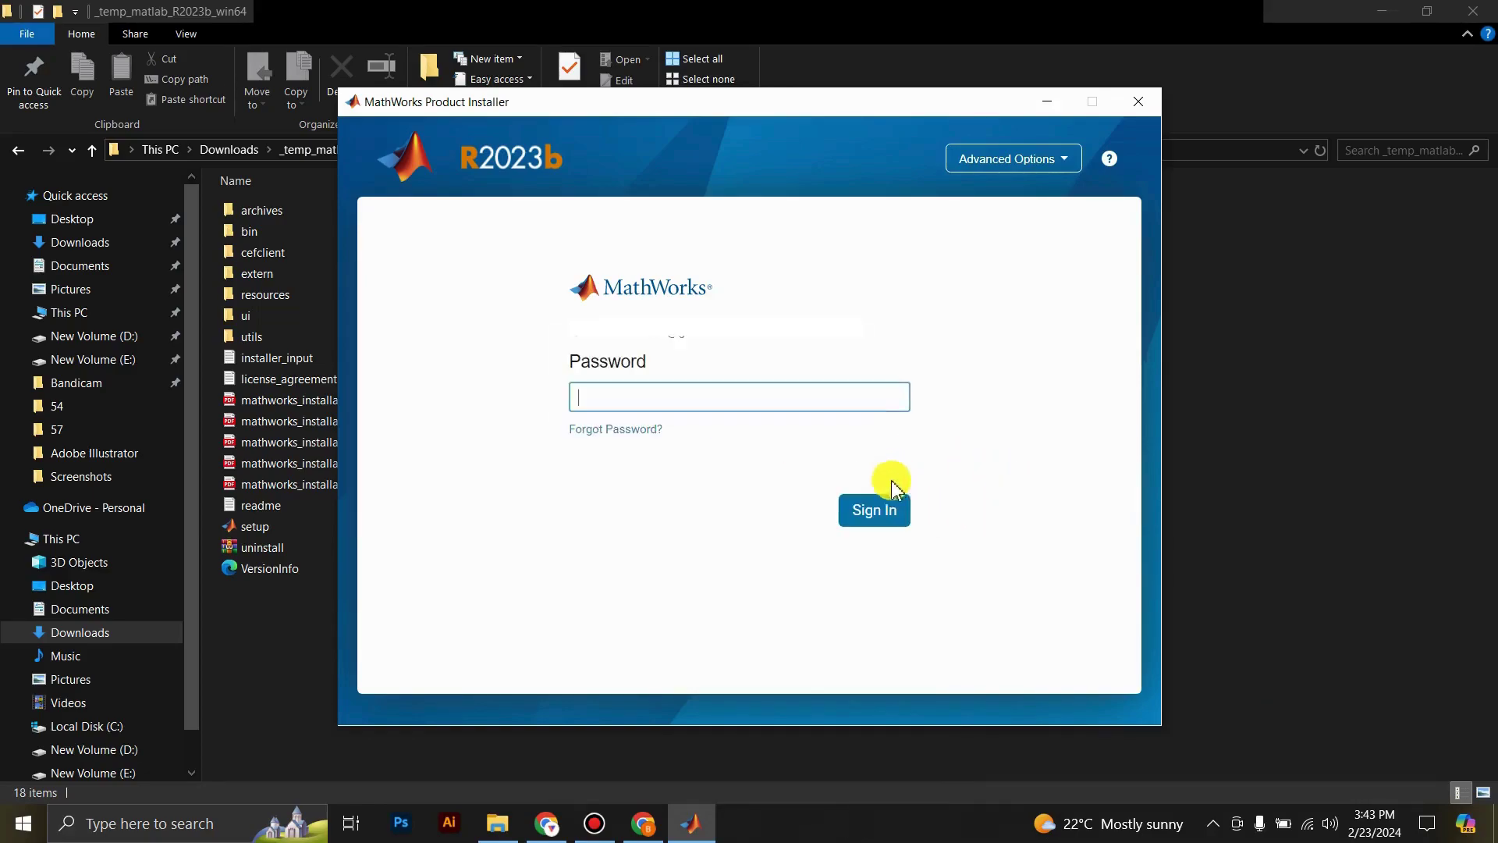
click(673, 397)
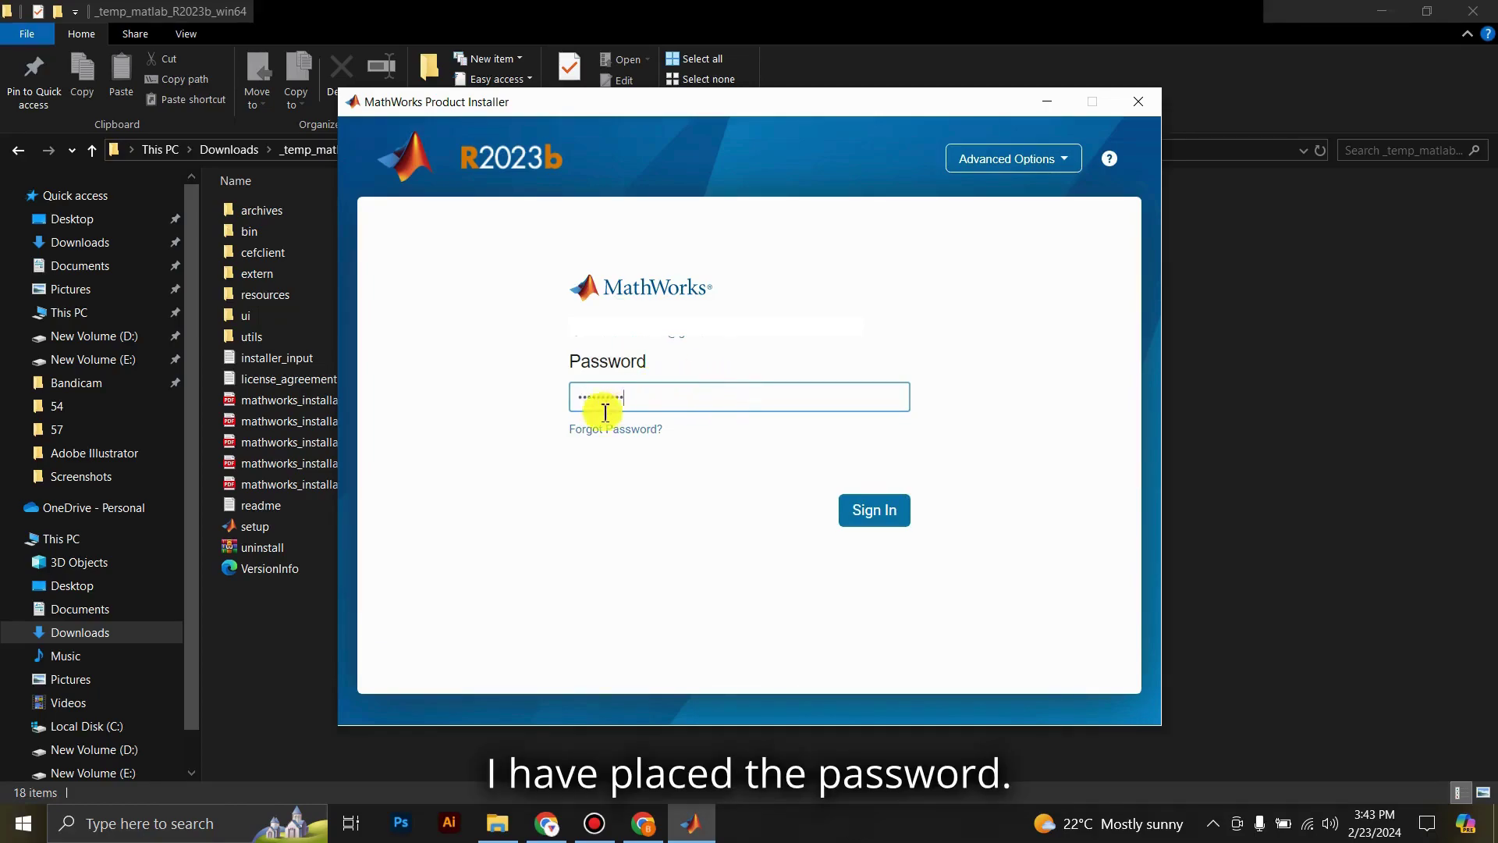
click(889, 513)
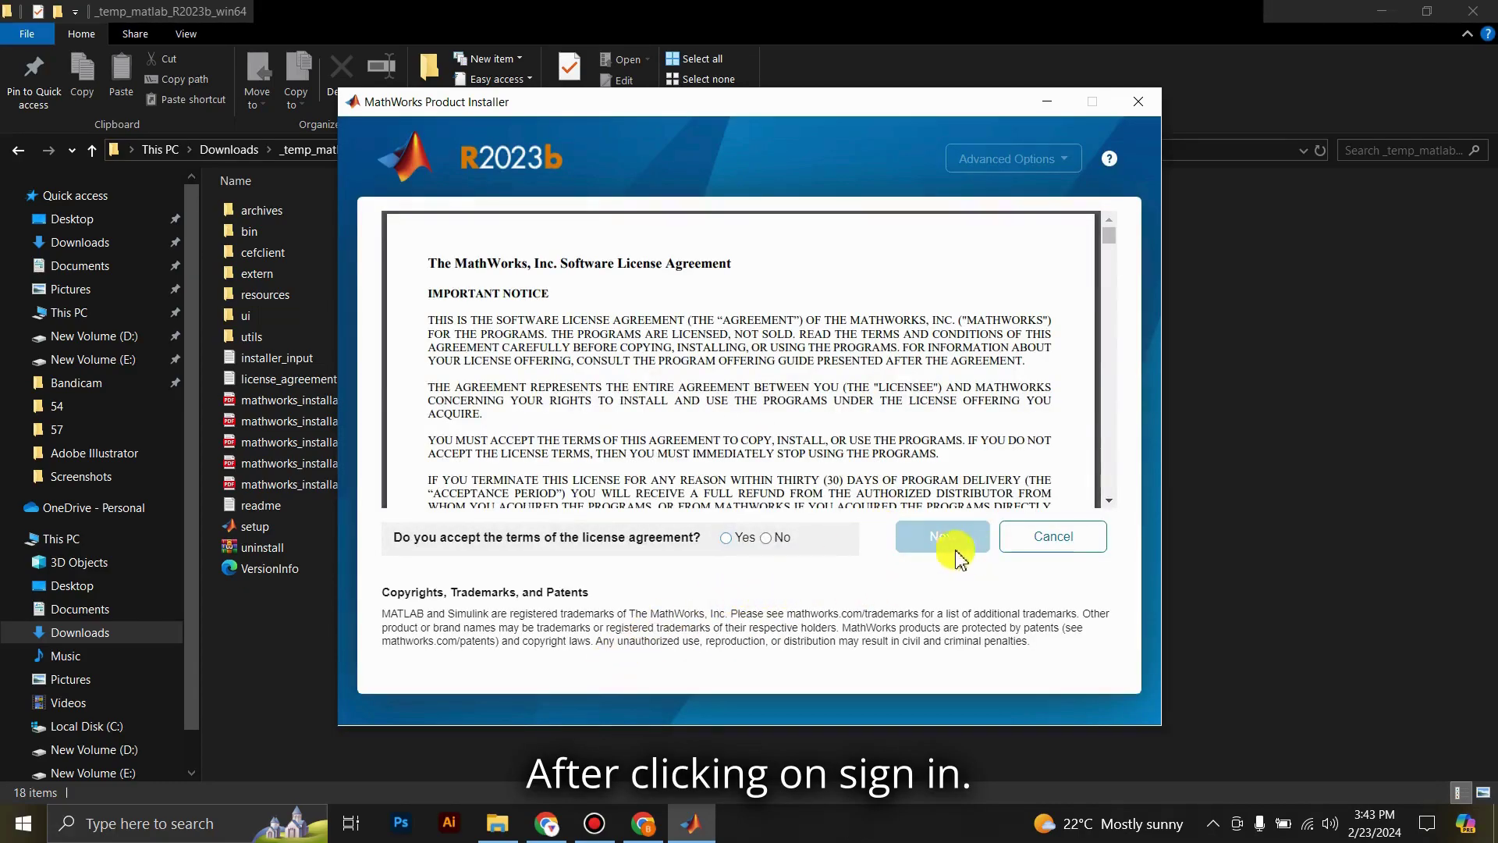
Step: Accept the license agreement, keep the R2023b Trial license, and confirm the user details
click(726, 537)
click(927, 538)
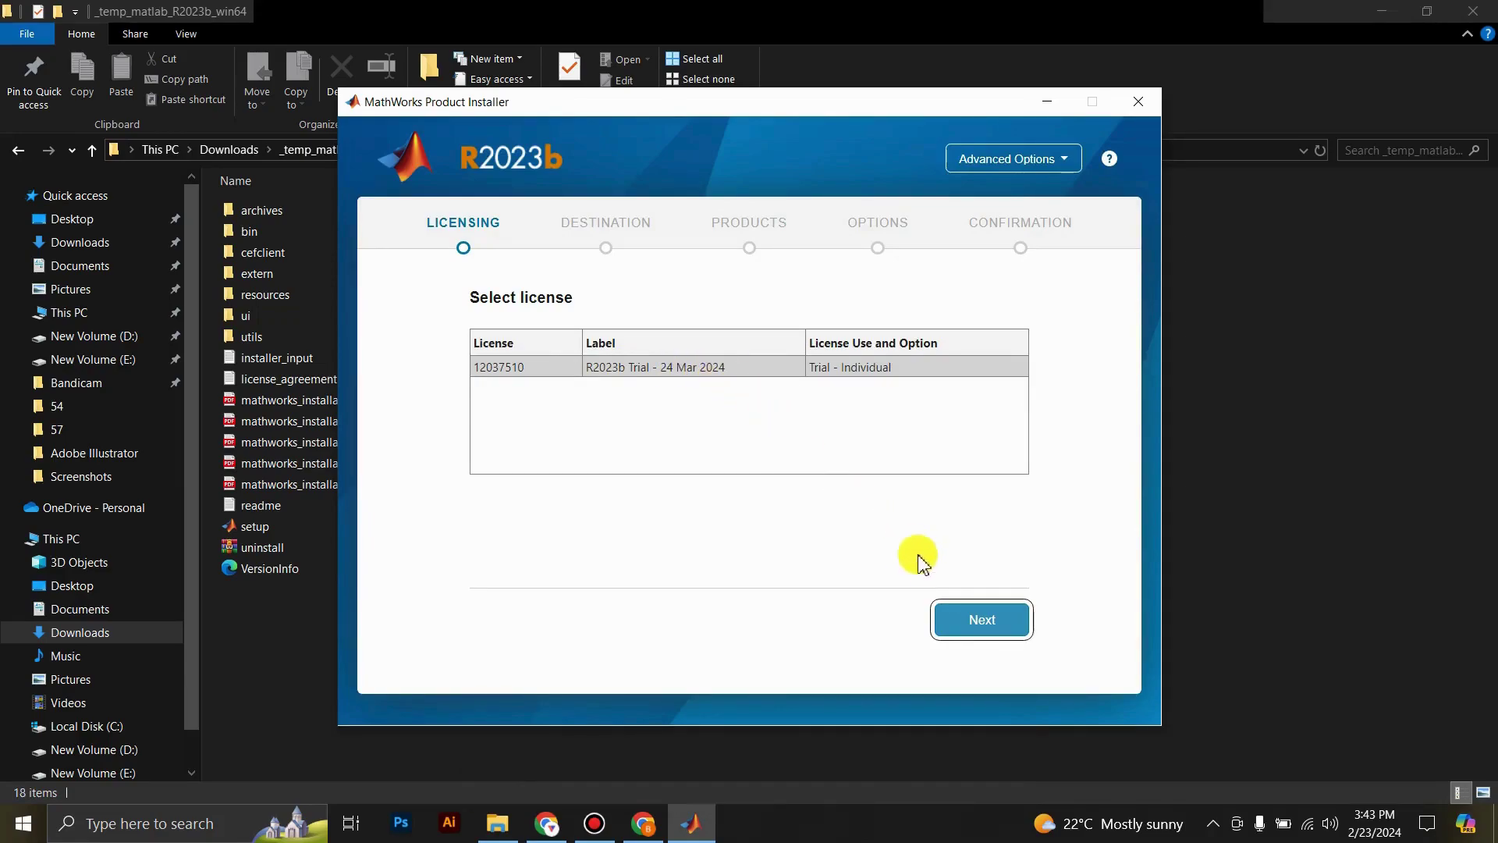
click(992, 624)
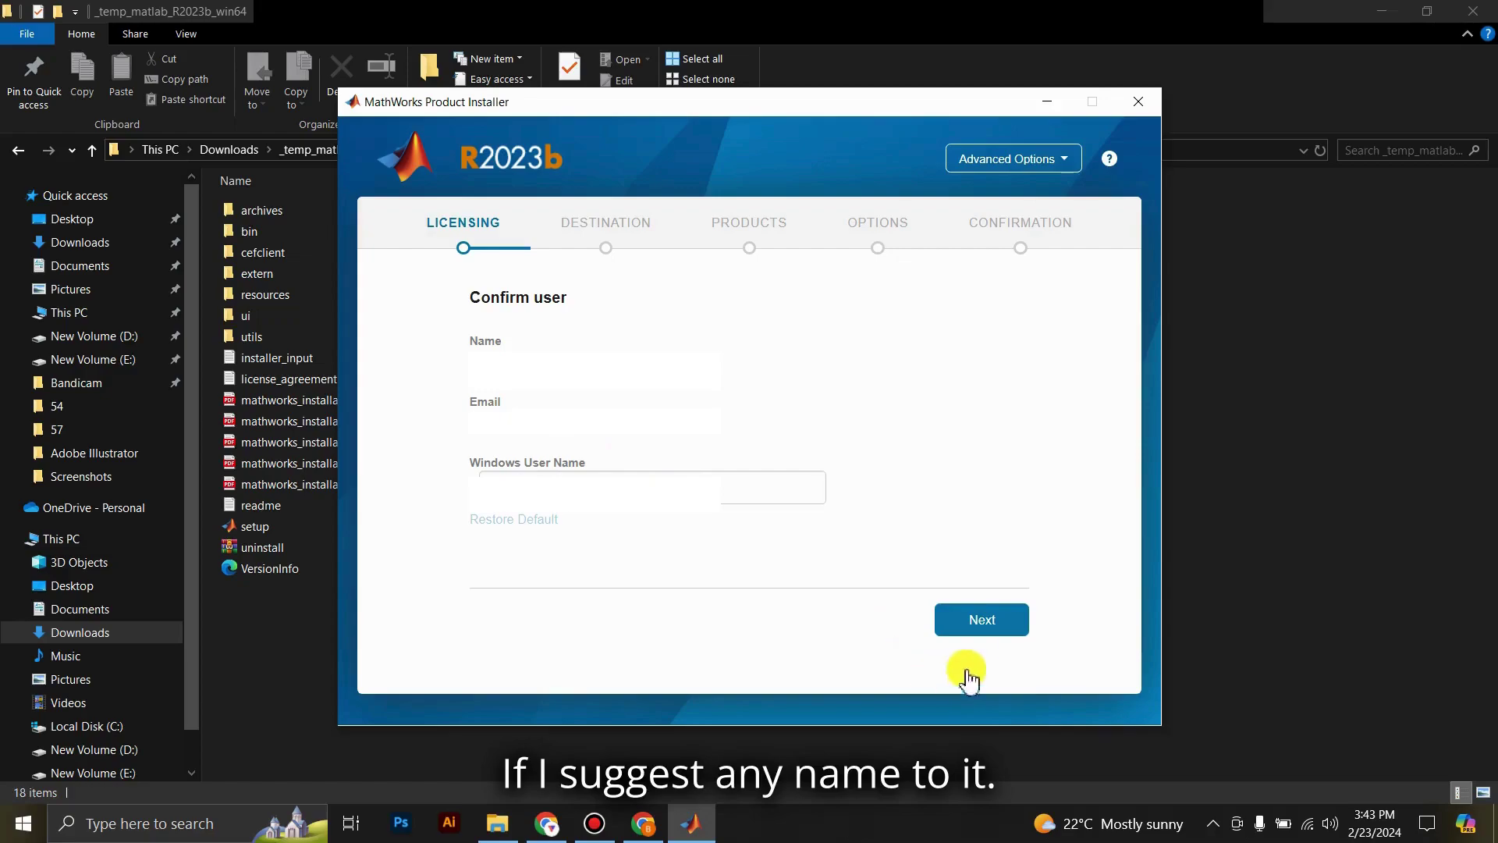
click(980, 622)
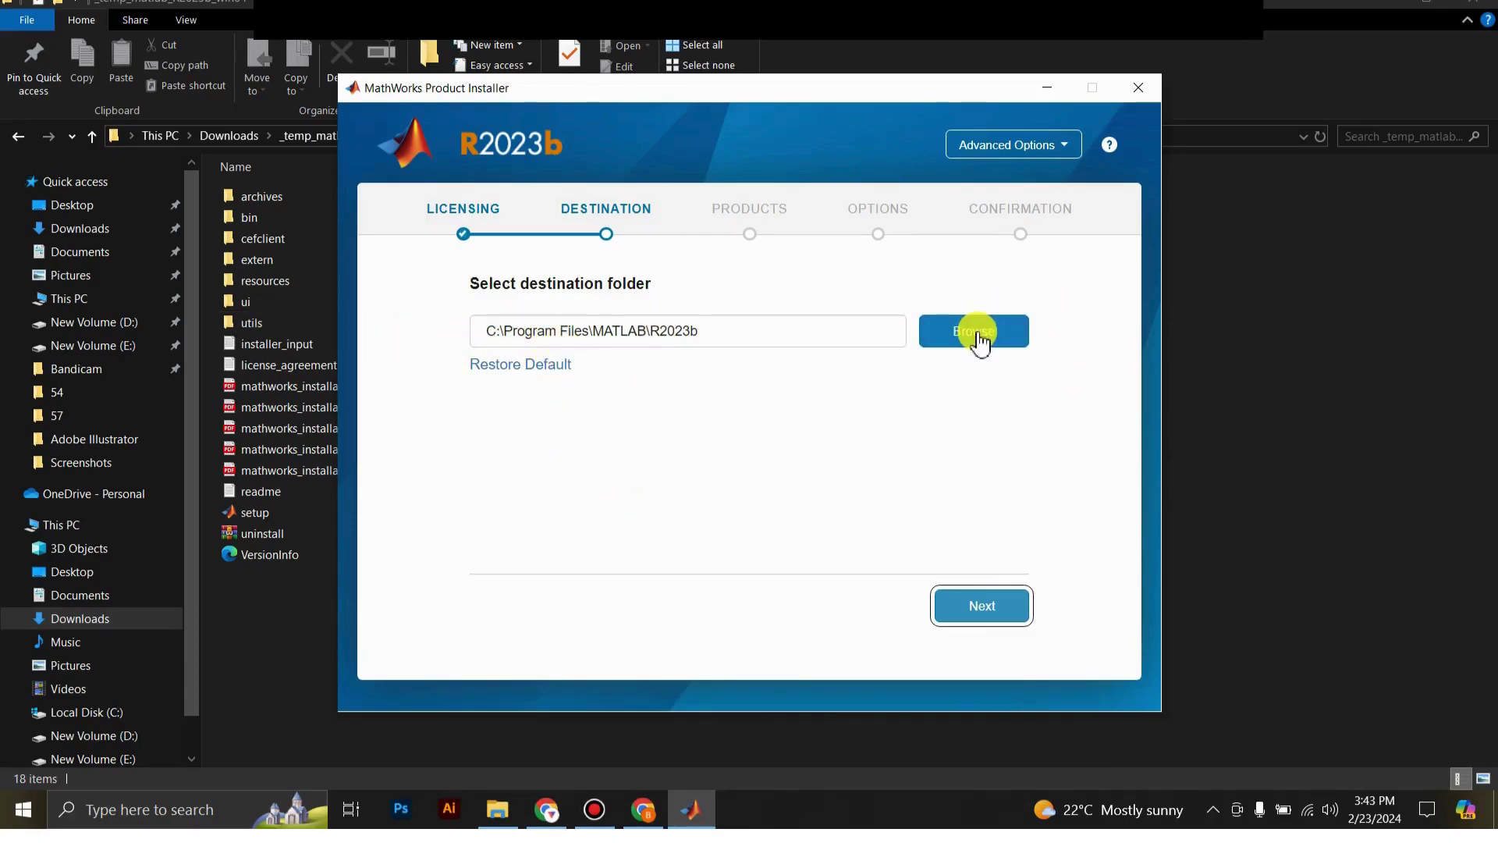
Step: Accept C:\Program Files\MATLAB\R2023b as the destination folder and continue
click(968, 605)
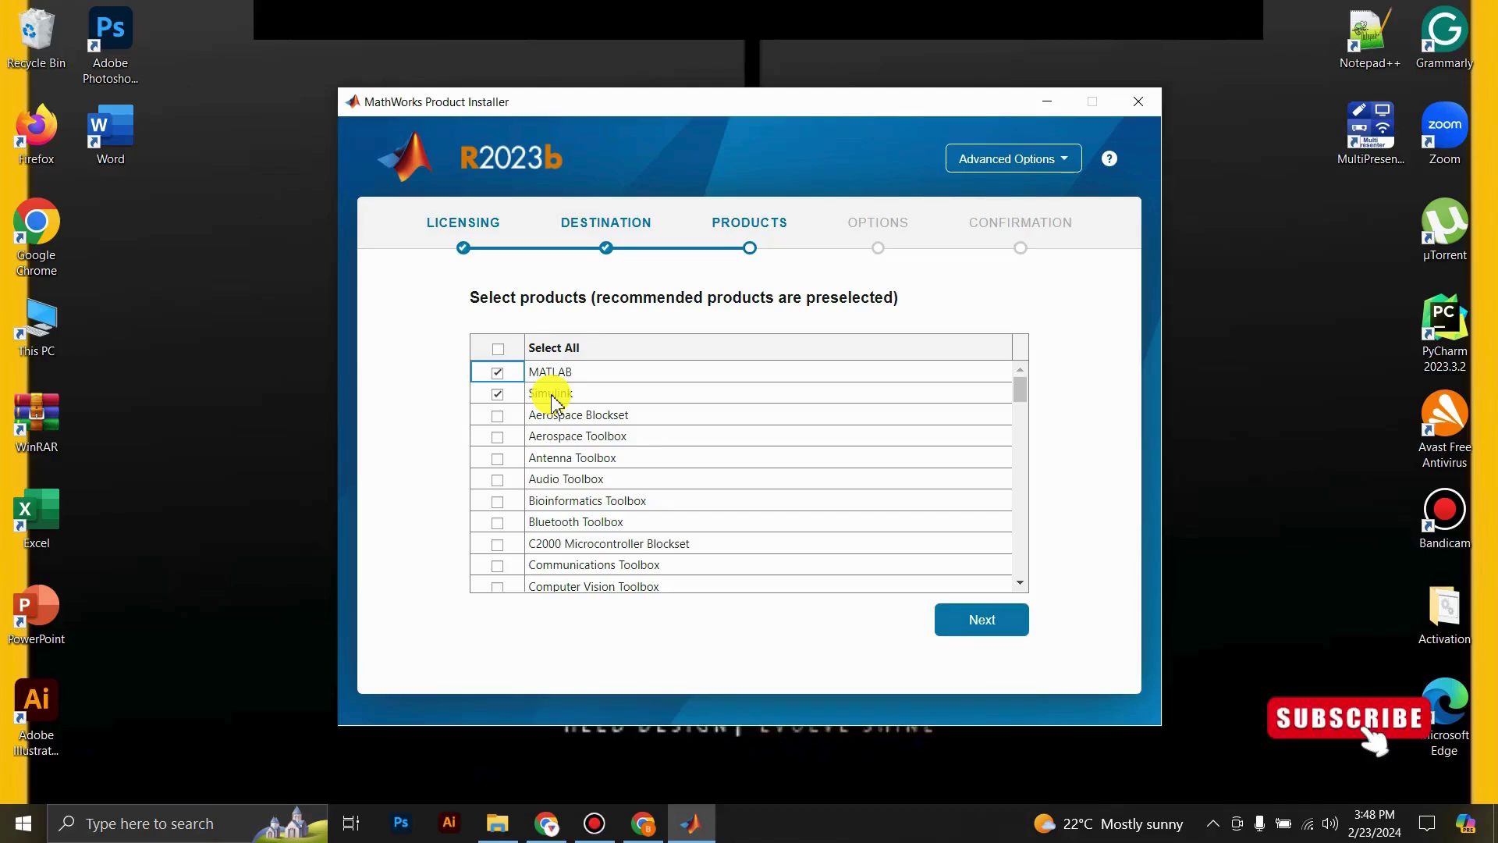
Step: Add Image Processing Toolbox and Image Acquisition Toolbox to MATLAB and Simulink, then continue
scroll(585, 503, down, 4)
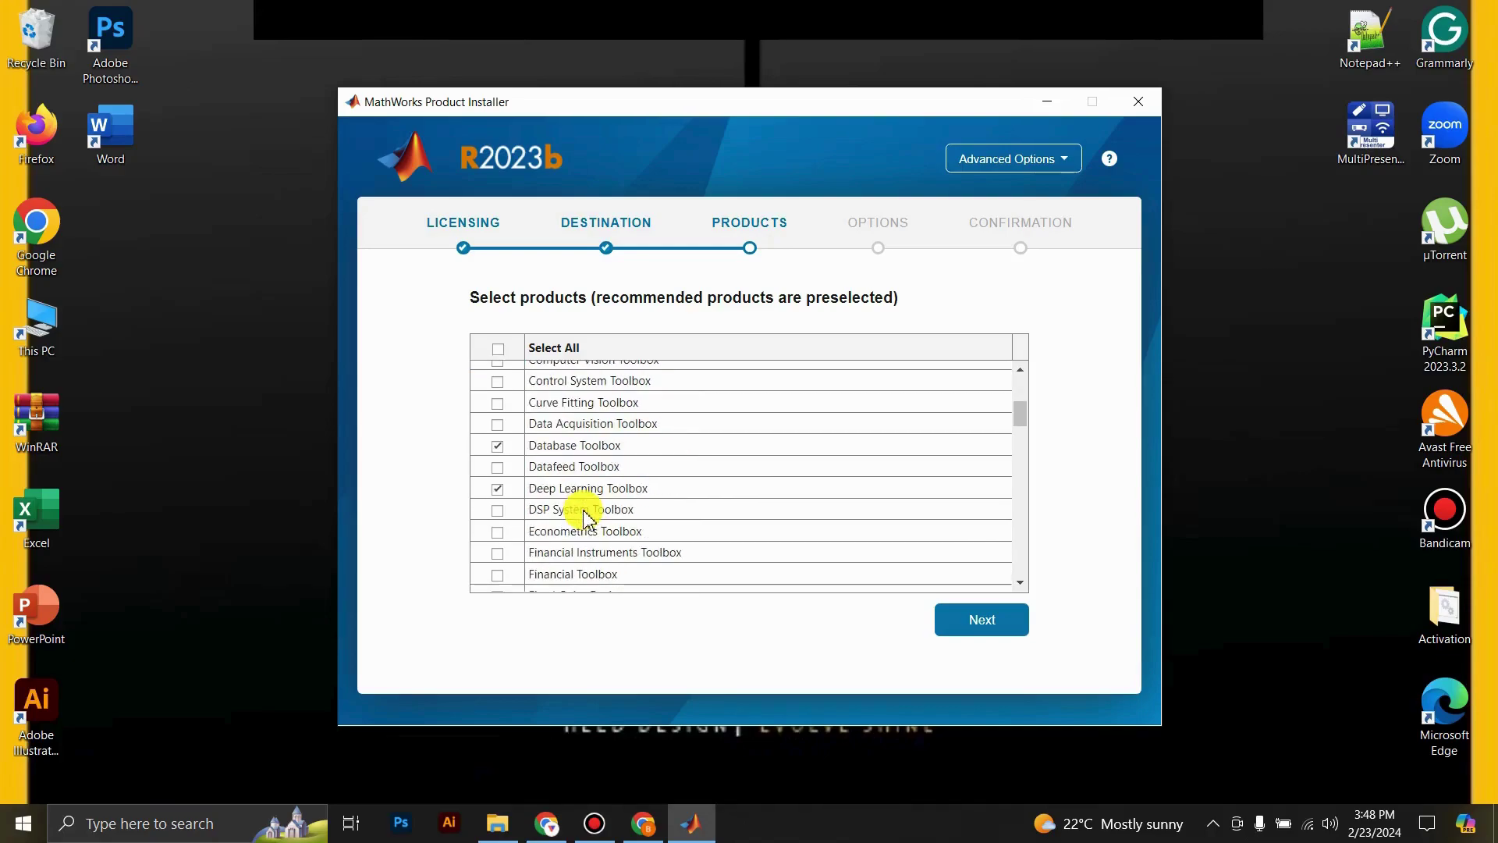
scroll(587, 517, down, 4)
click(497, 453)
click(497, 431)
scroll(499, 545, down, 10)
scroll(555, 553, down, 6)
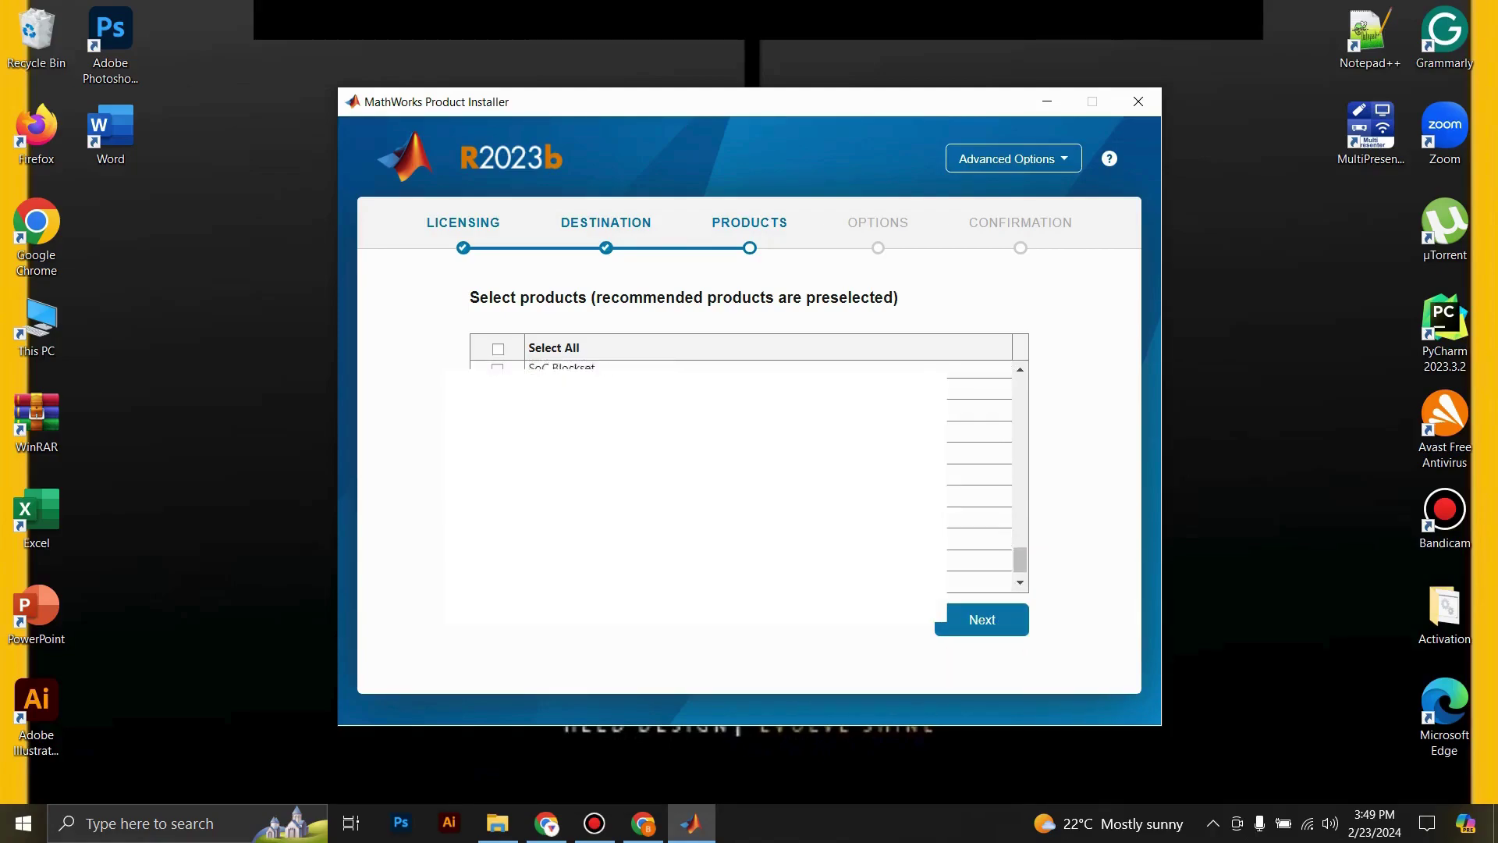
click(970, 624)
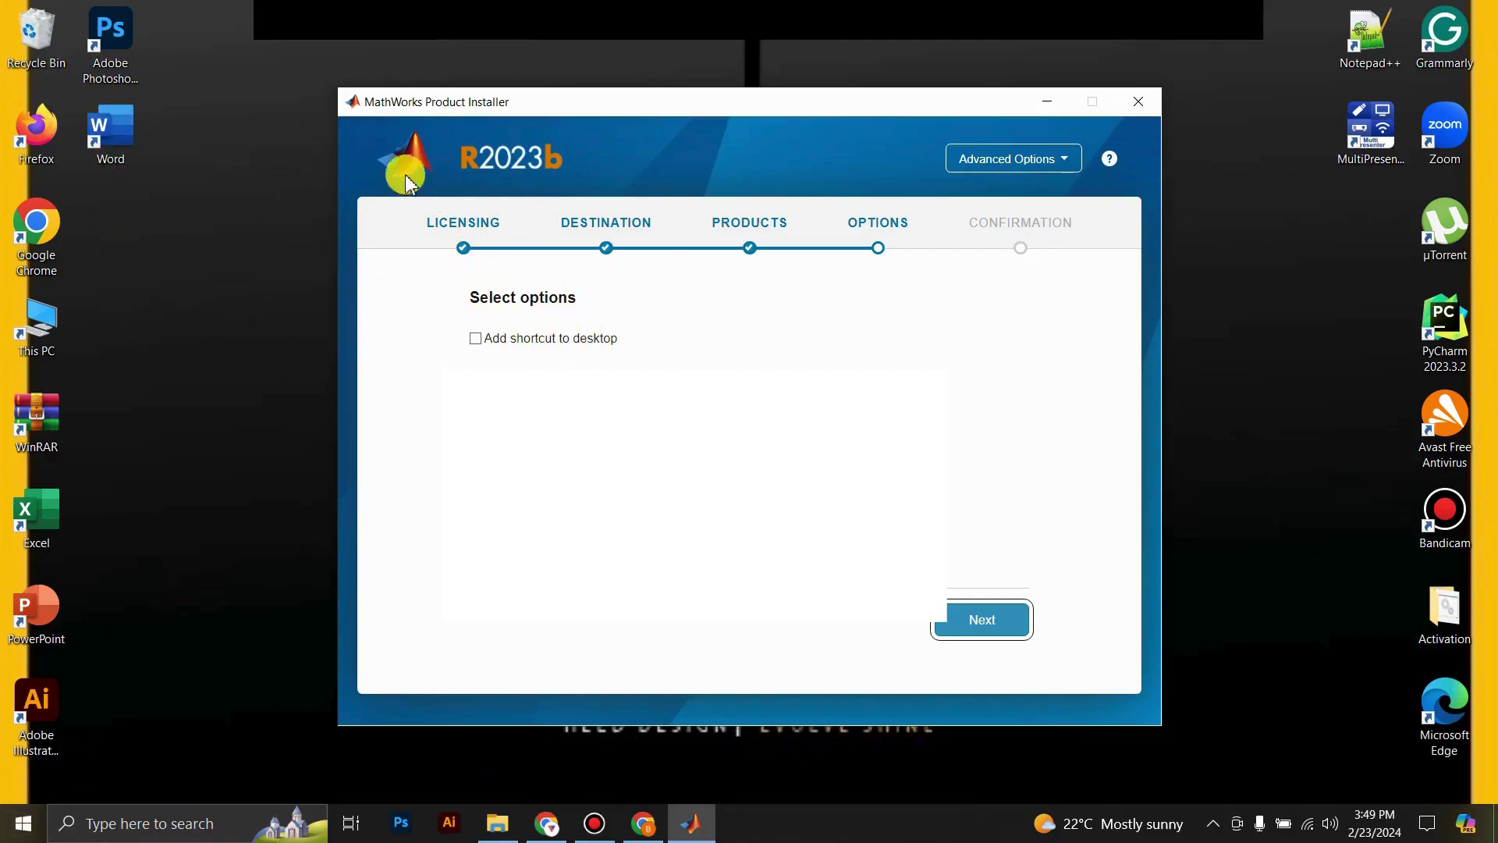
Step: Enable 'Add shortcut to desktop' and go on to the Confirm selections summary
click(475, 337)
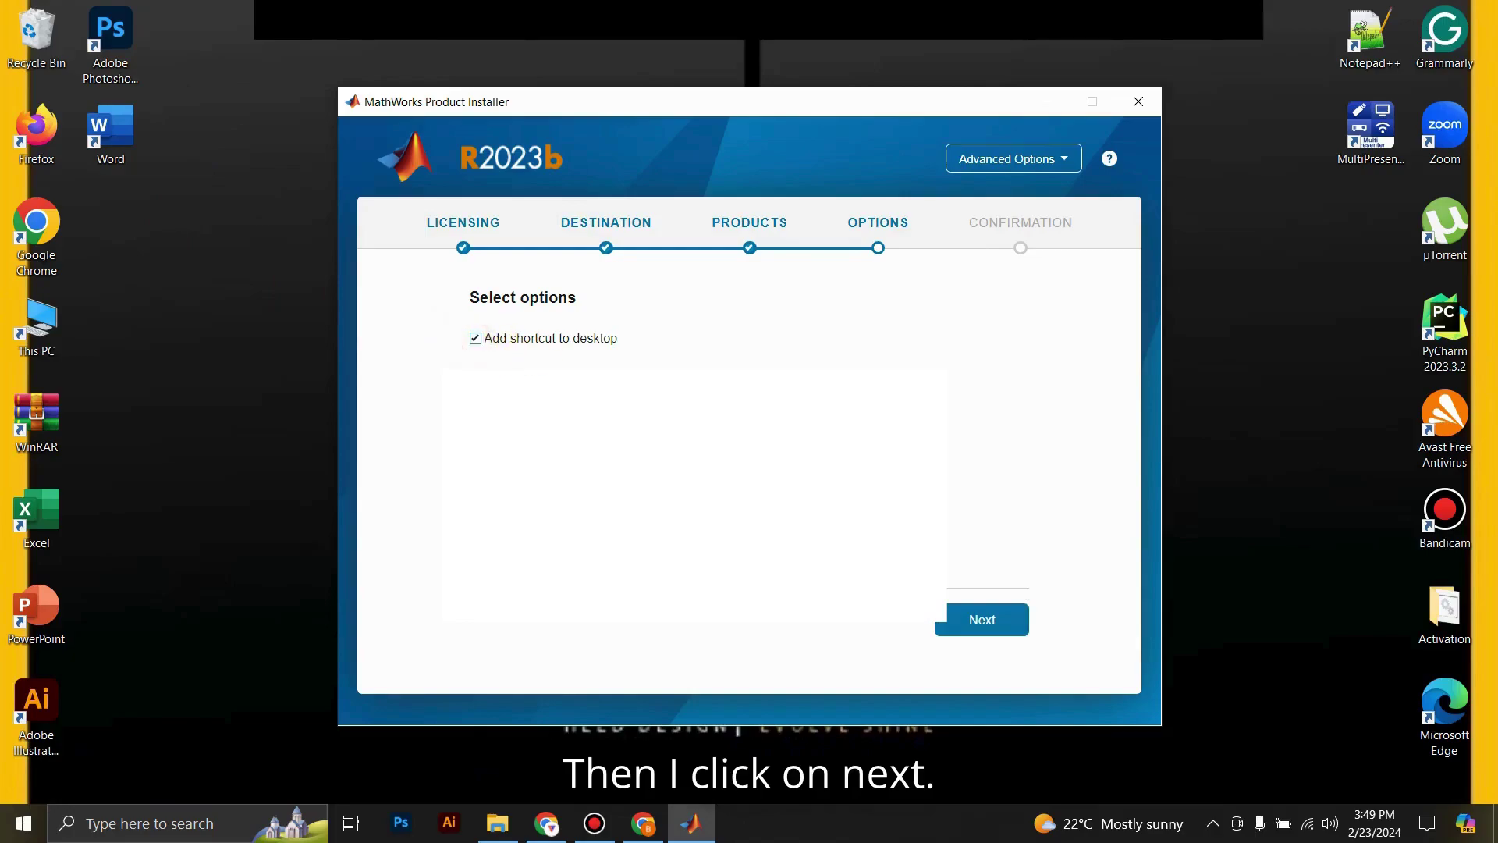
click(992, 622)
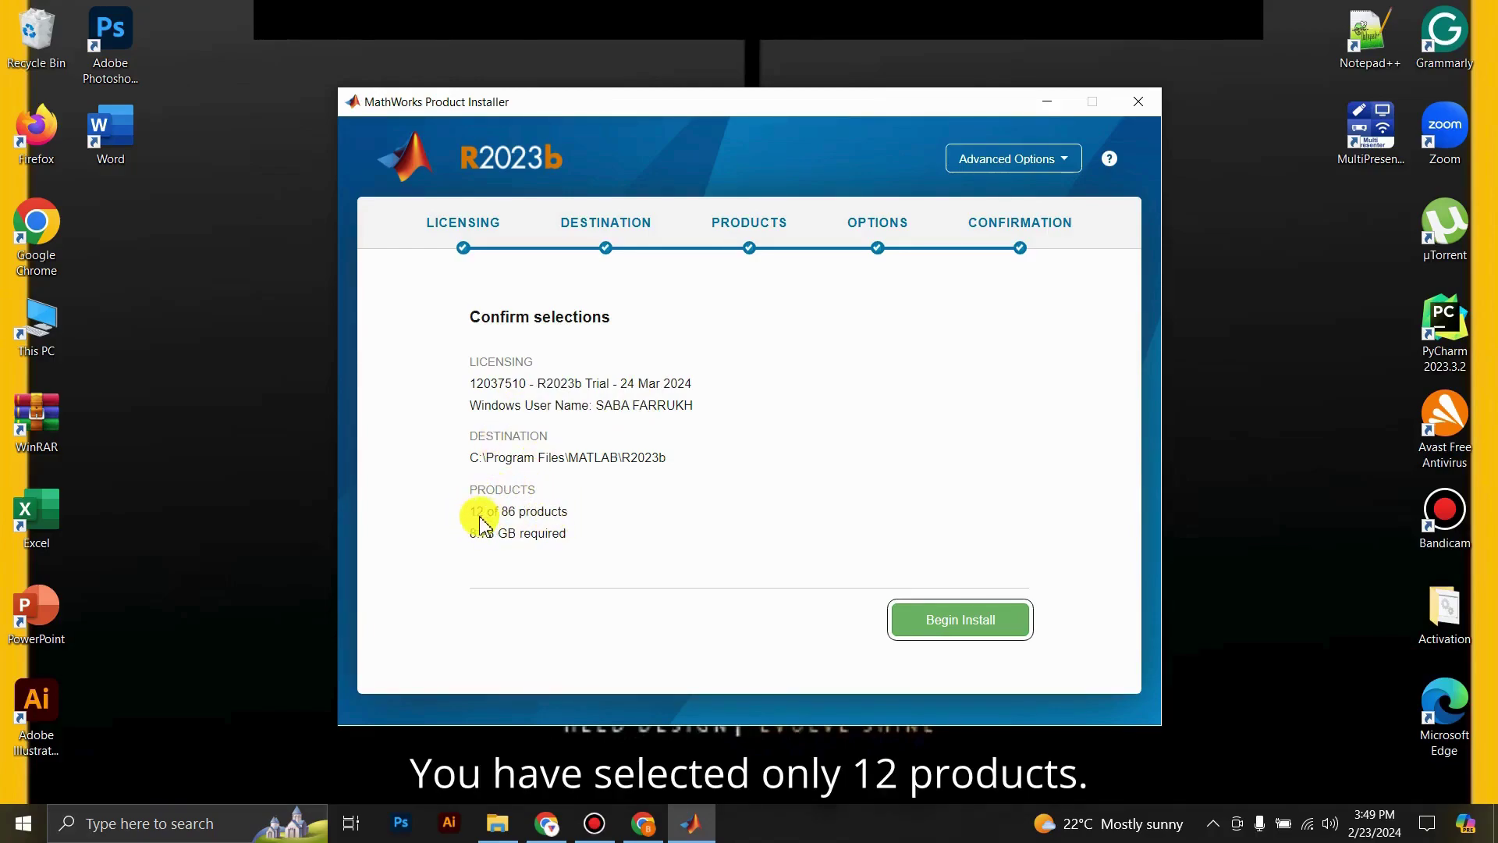
Step: Begin installing the 12 selected R2023b products (8.78 GB)
click(942, 629)
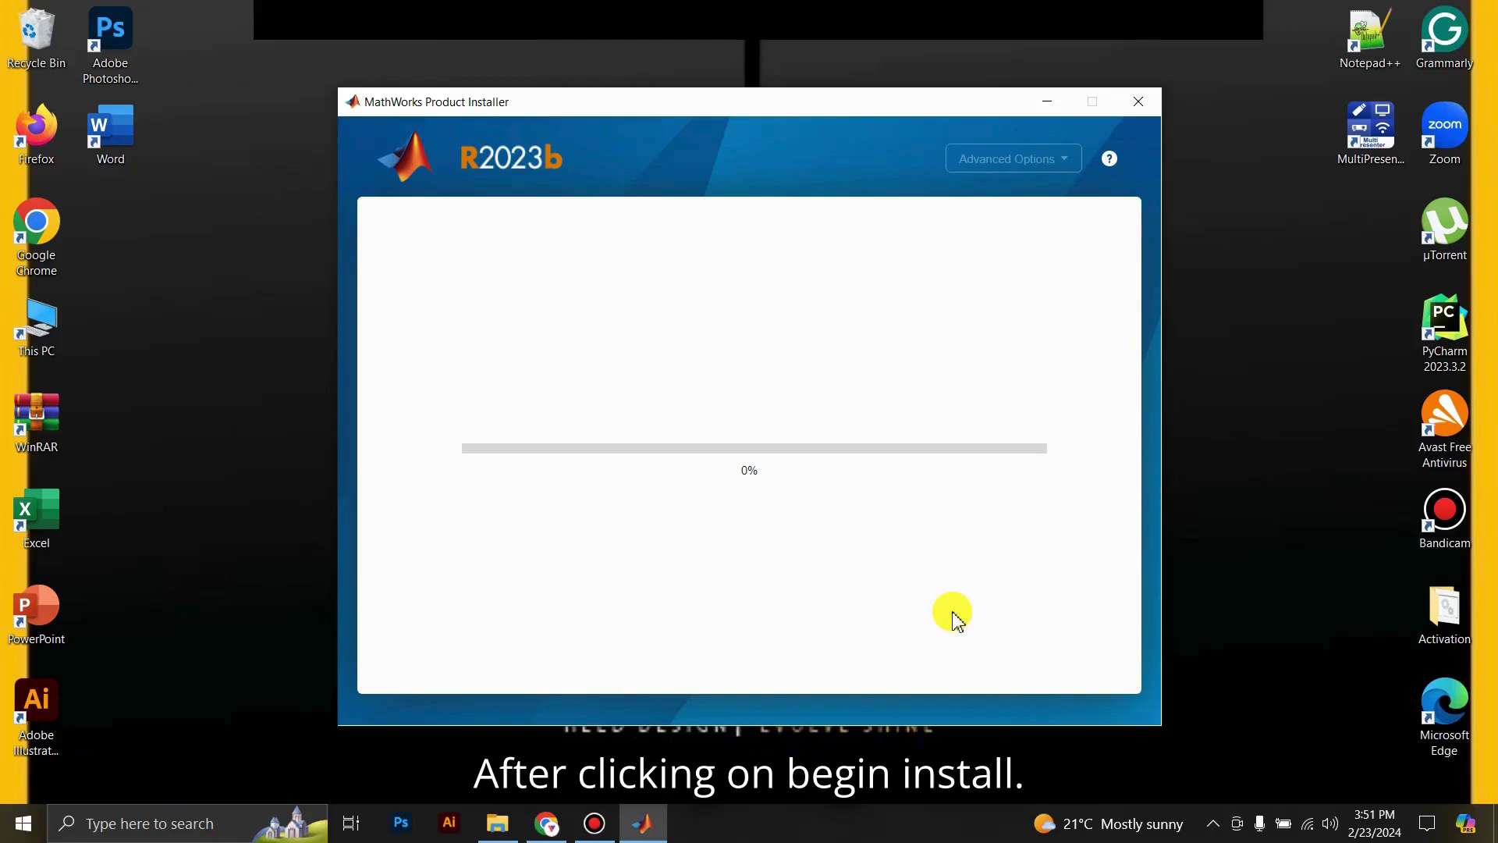